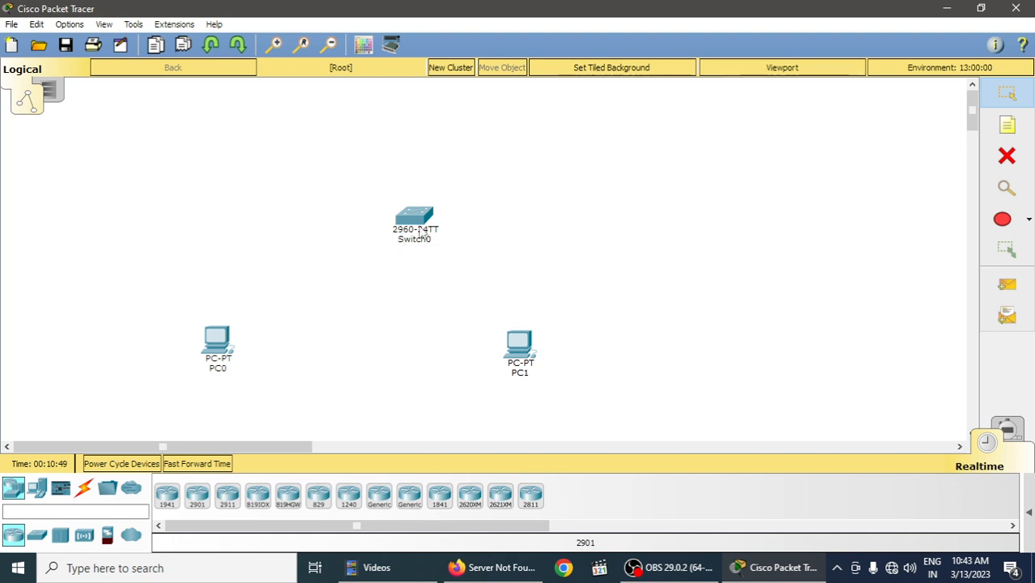
Connect PC0's FastEthernet0 port to Switch0's FastEthernet0/1 port with a Copper Straight-Through cable.
{"action": "mouse_move", "coordinate": [426, 230]}
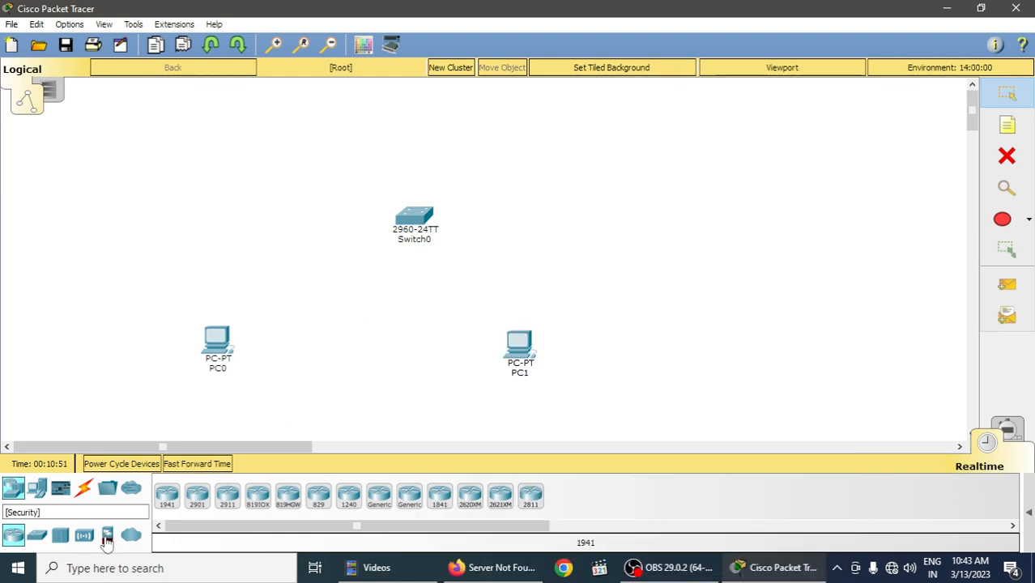
{"action": "left_click", "coordinate": [86, 490]}
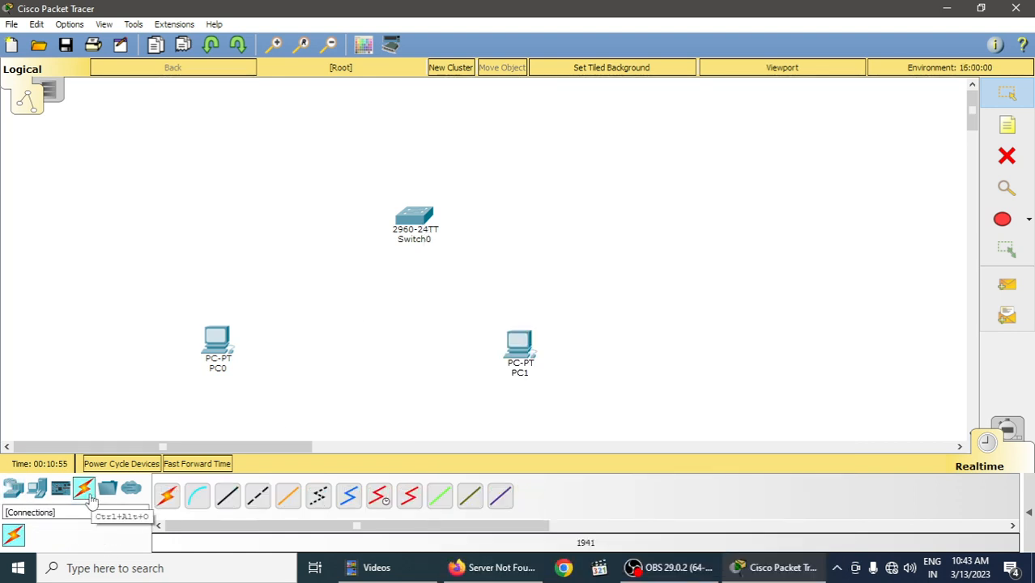
{"action": "left_click", "coordinate": [229, 497]}
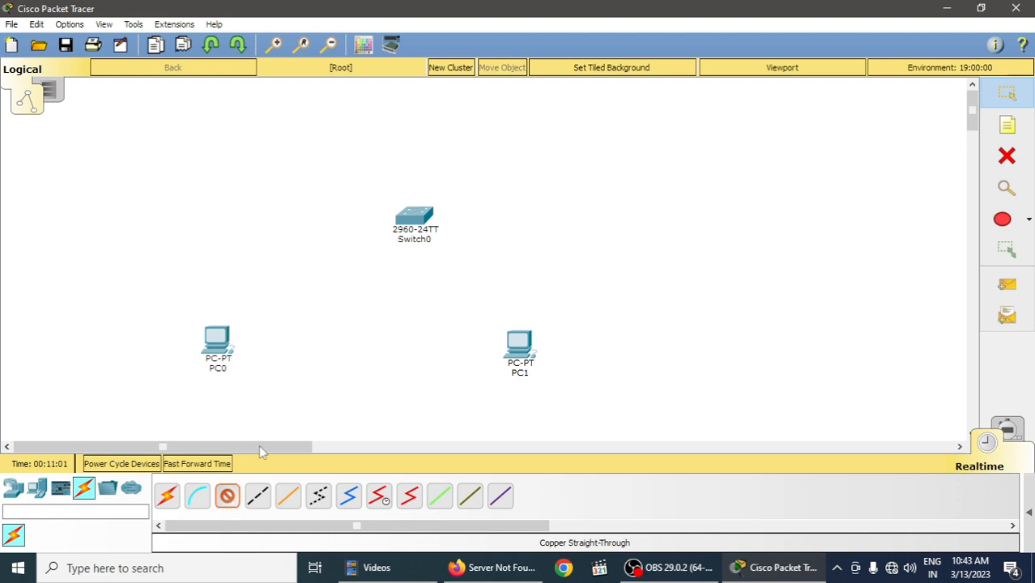
{"action": "mouse_move", "coordinate": [230, 353]}
{"action": "left_click", "coordinate": [217, 343]}
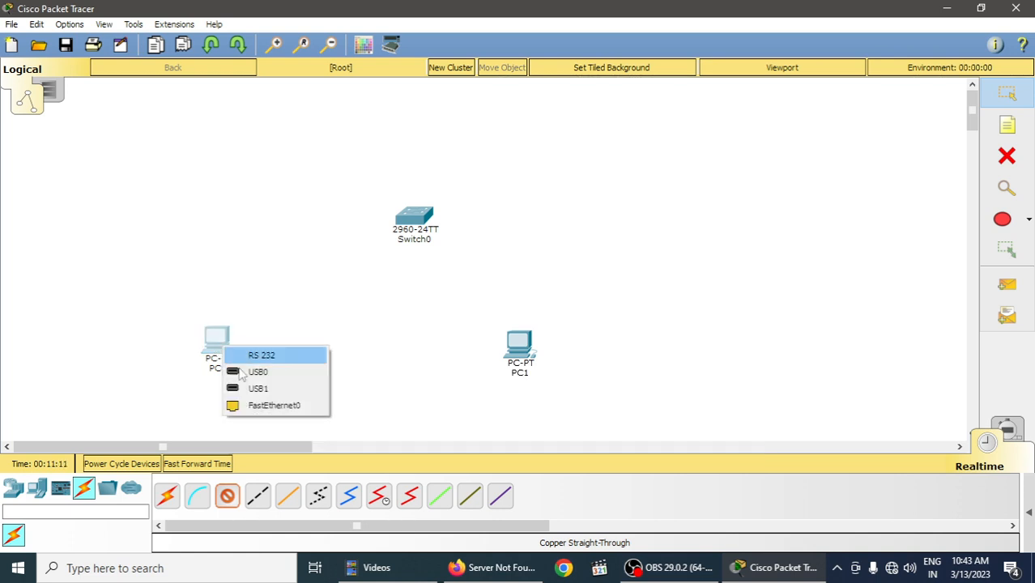
{"action": "left_click", "coordinate": [251, 406]}
{"action": "left_click", "coordinate": [405, 227]}
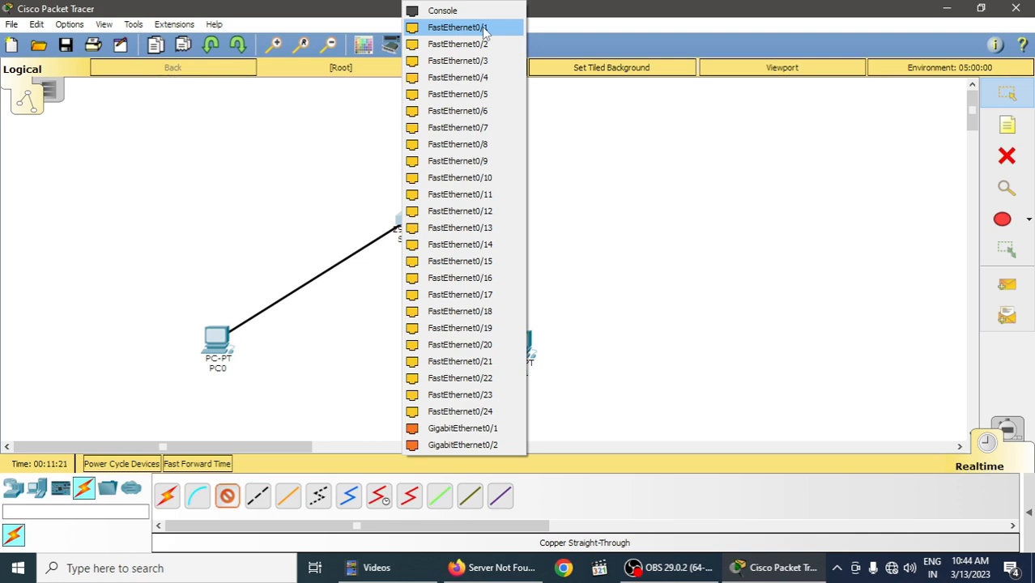
{"action": "left_click", "coordinate": [484, 30]}
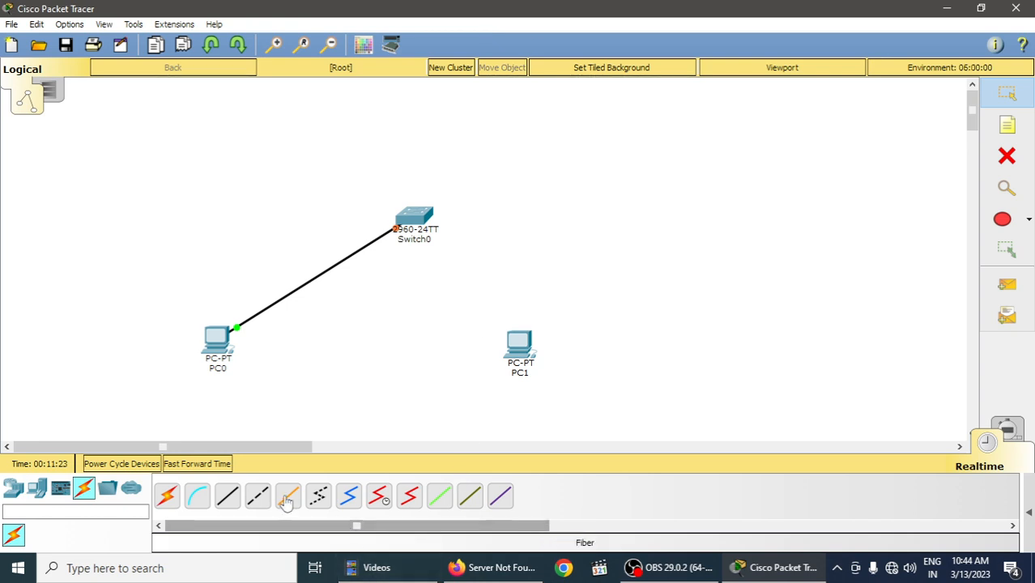
Connect PC1's FastEthernet0 port to Switch0's FastEthernet0/2 port with a Copper Straight-Through cable.
{"action": "left_click", "coordinate": [228, 495]}
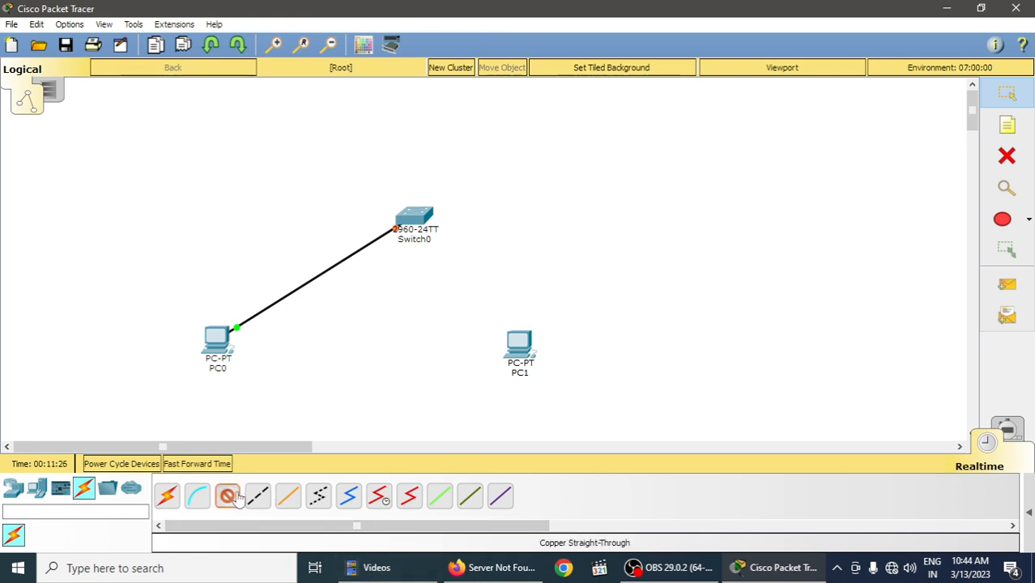
{"action": "left_click", "coordinate": [512, 350]}
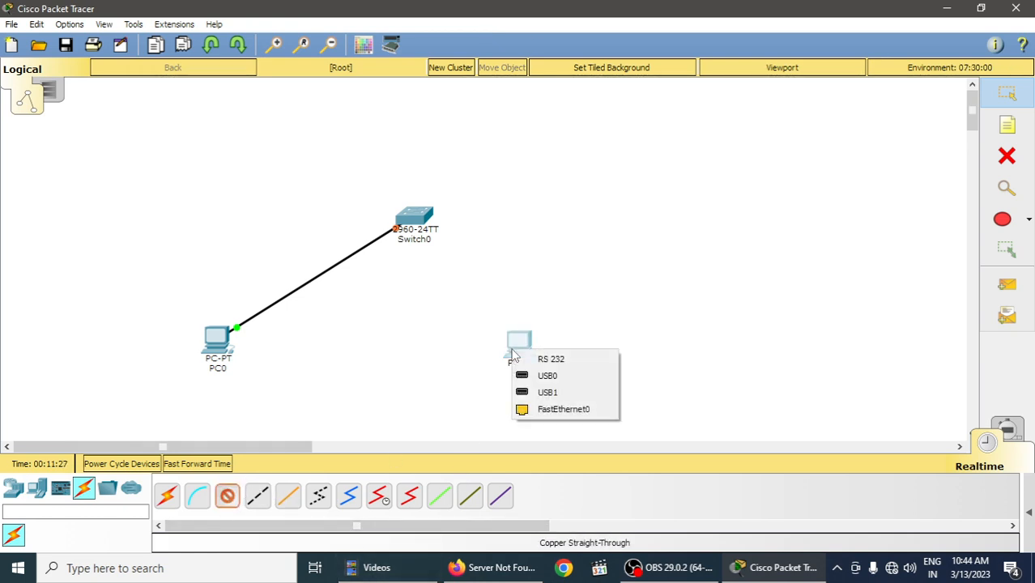
{"action": "left_click", "coordinate": [547, 410]}
{"action": "left_click", "coordinate": [415, 217]}
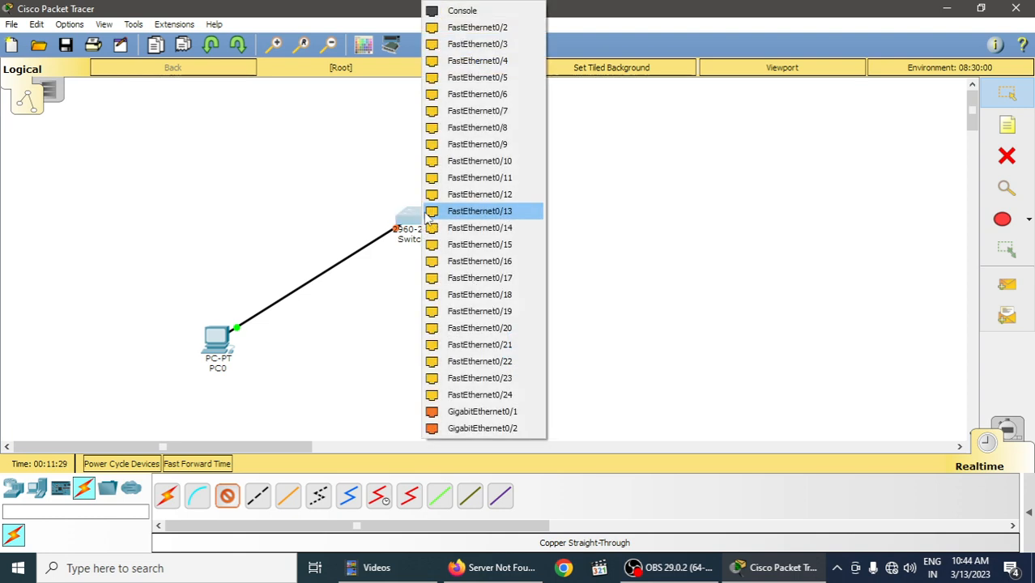
{"action": "left_click", "coordinate": [512, 37]}
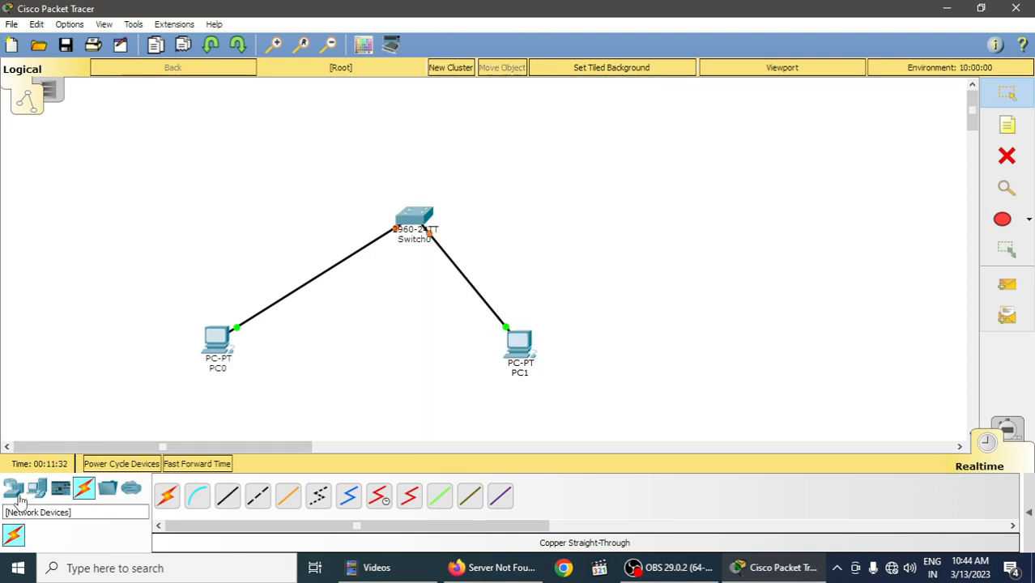
Place a 1941 router above Switch0 and link it to Switch0's FastEthernet0/3 port with a Copper Straight-Through cable.
{"action": "left_click_drag", "start_coordinate": [14, 491], "coordinate": [455, 131]}
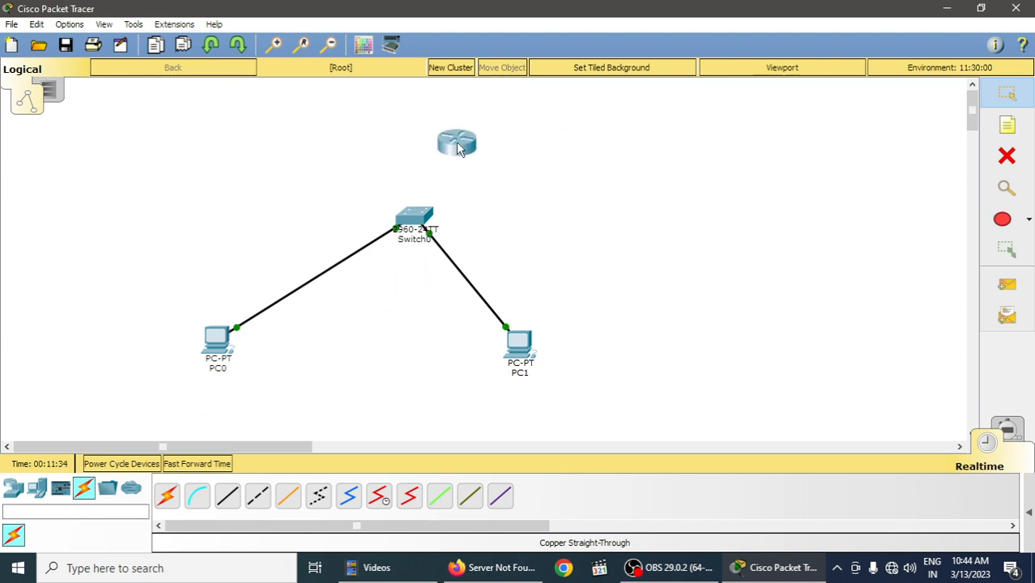
{"action": "left_click", "coordinate": [230, 506]}
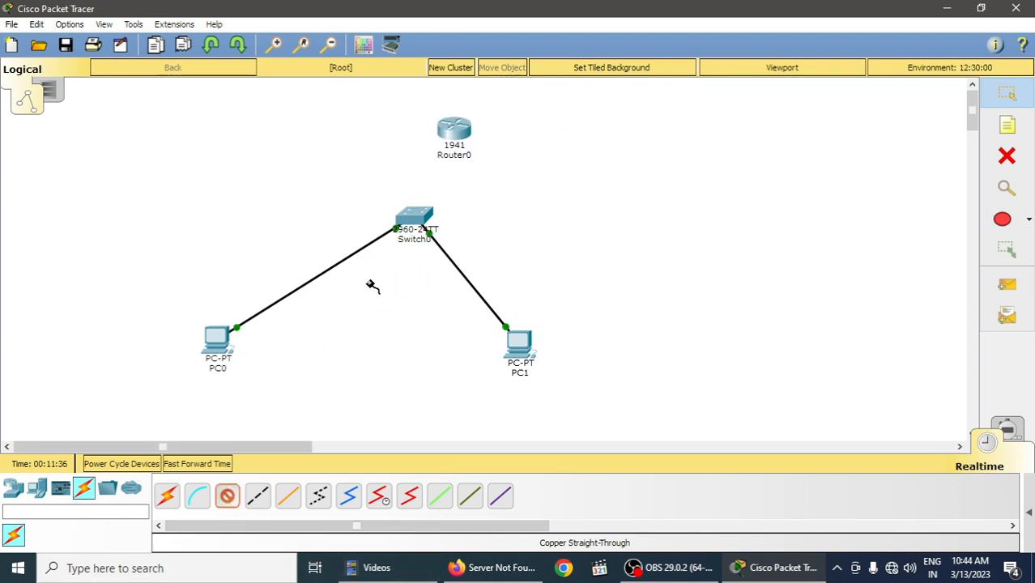
{"action": "left_click", "coordinate": [426, 217]}
{"action": "left_click", "coordinate": [514, 30]}
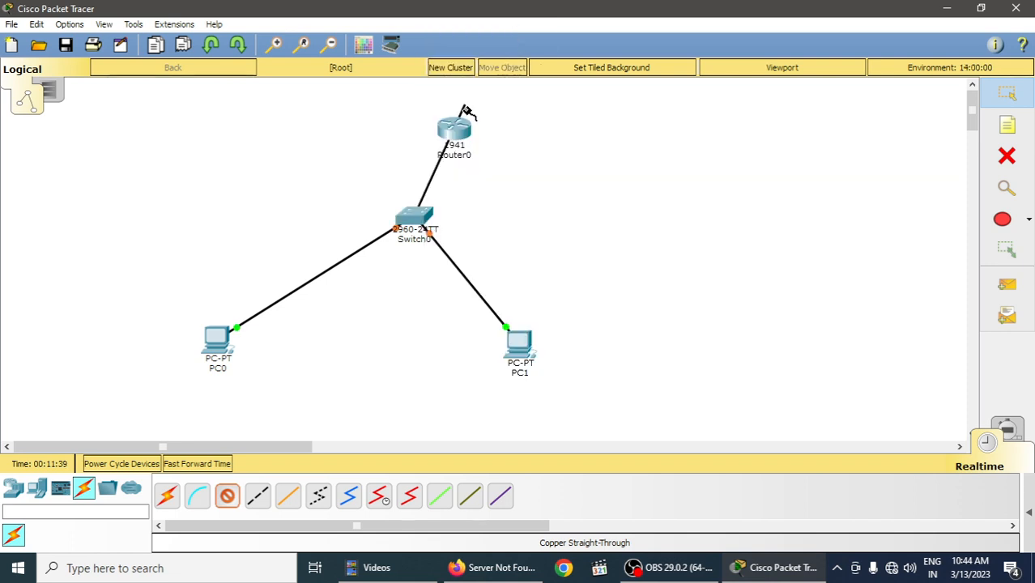
{"action": "left_click", "coordinate": [453, 129]}
{"action": "left_click", "coordinate": [489, 174]}
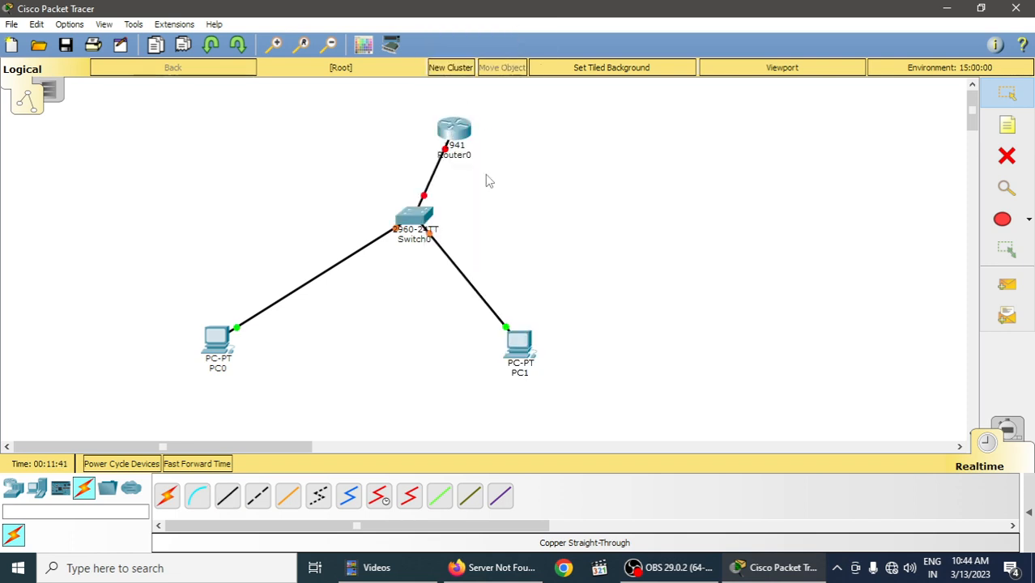
Delete the 1941 router above Switch0 together with its cable.
{"action": "left_click", "coordinate": [1007, 156]}
{"action": "left_click", "coordinate": [455, 131]}
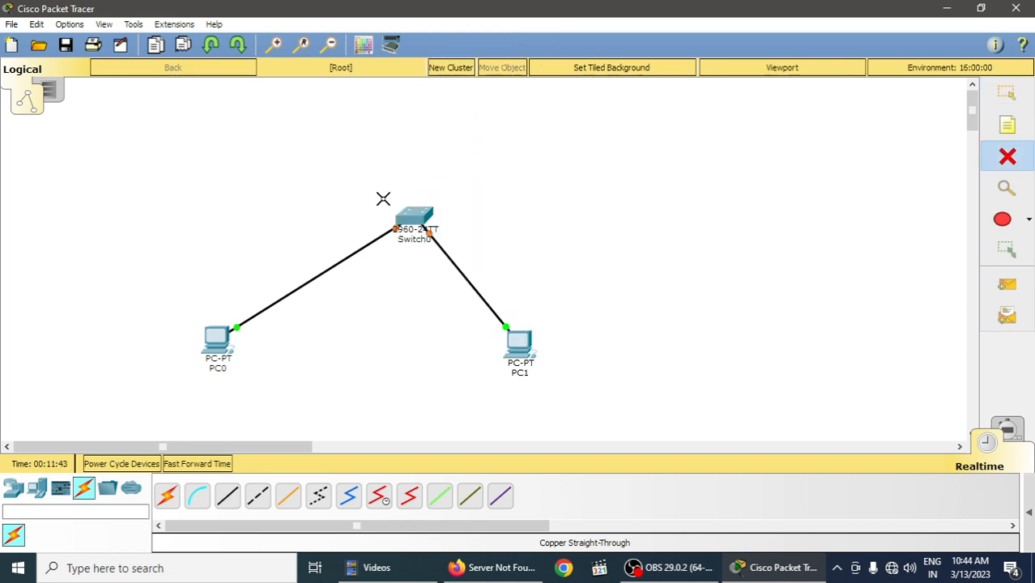
Place a second 2960 switch on the workspace, level with Switch0 and to its right.
{"action": "left_click", "coordinate": [13, 490]}
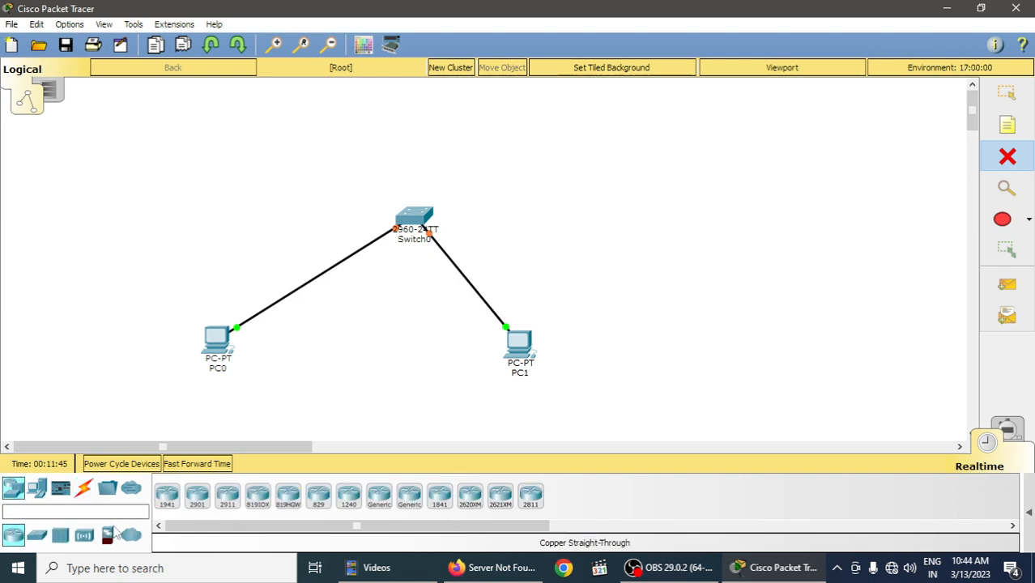
{"action": "left_click", "coordinate": [36, 534]}
{"action": "left_click", "coordinate": [167, 496]}
{"action": "left_click", "coordinate": [675, 220]}
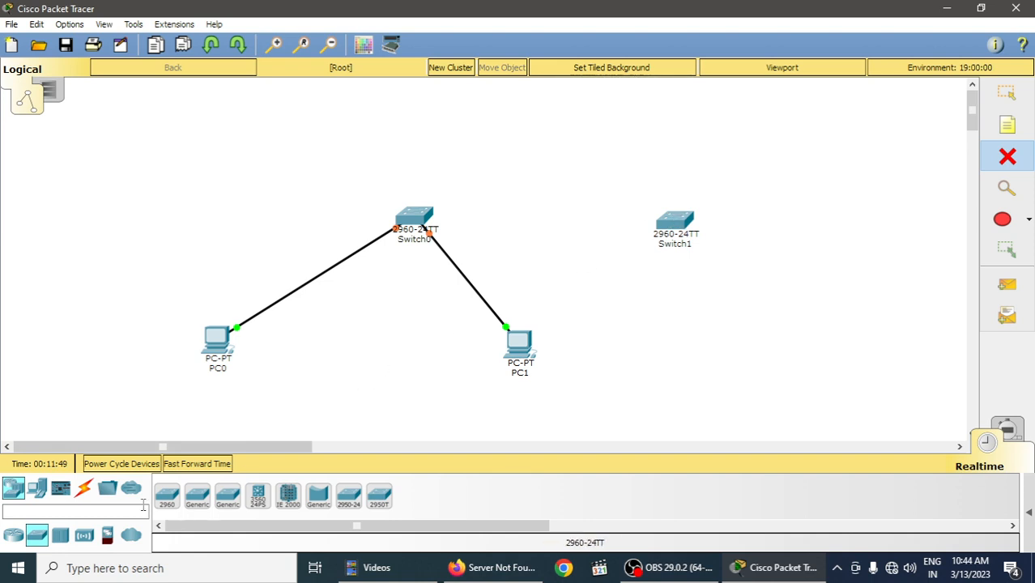
Connect Switch0's FastEthernet0/3 port to Switch1's FastEthernet0/1 port with a Copper Cross-Over cable.
{"action": "left_click", "coordinate": [83, 488]}
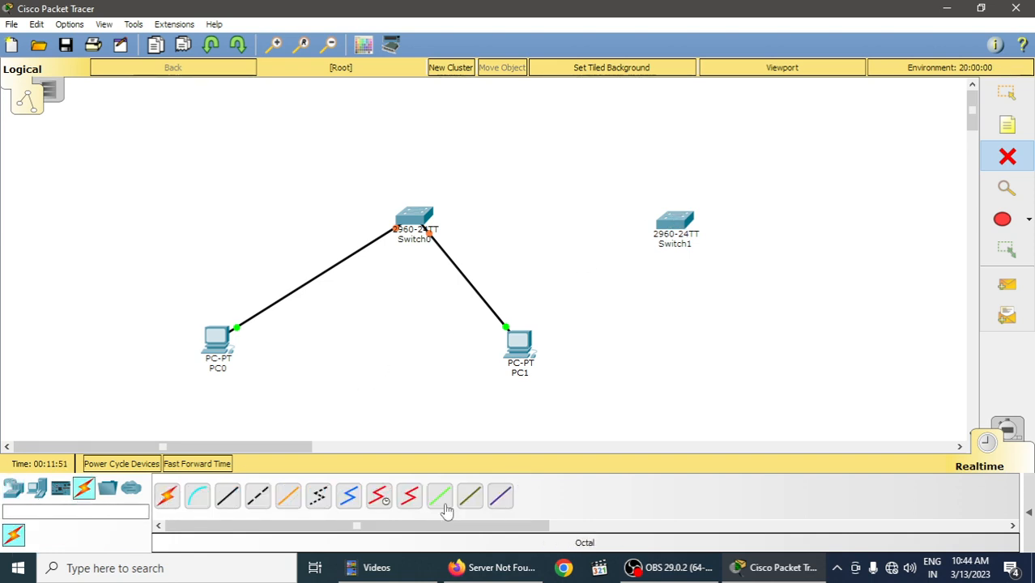
{"action": "left_click", "coordinate": [259, 502]}
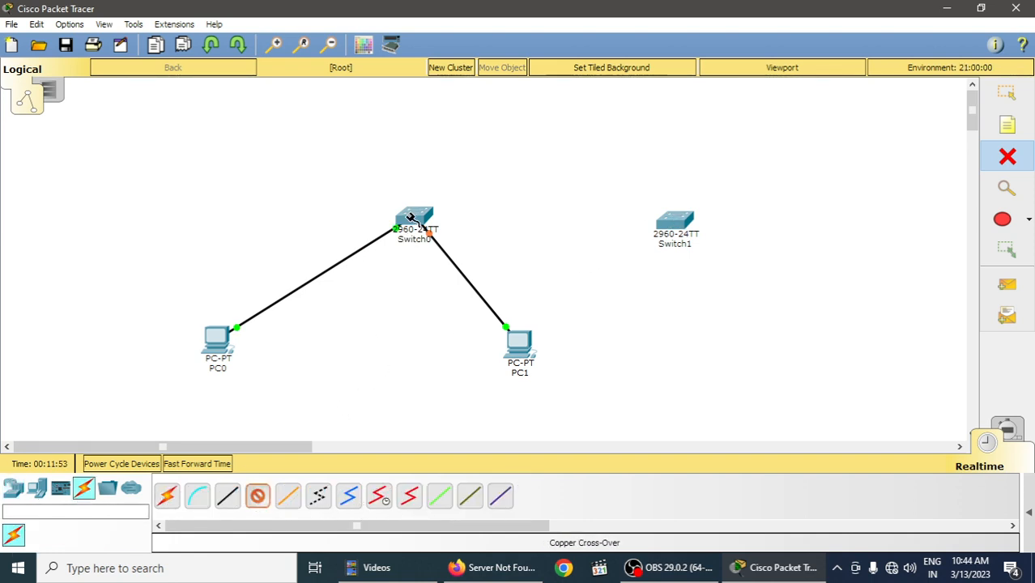
{"action": "left_click", "coordinate": [287, 502]}
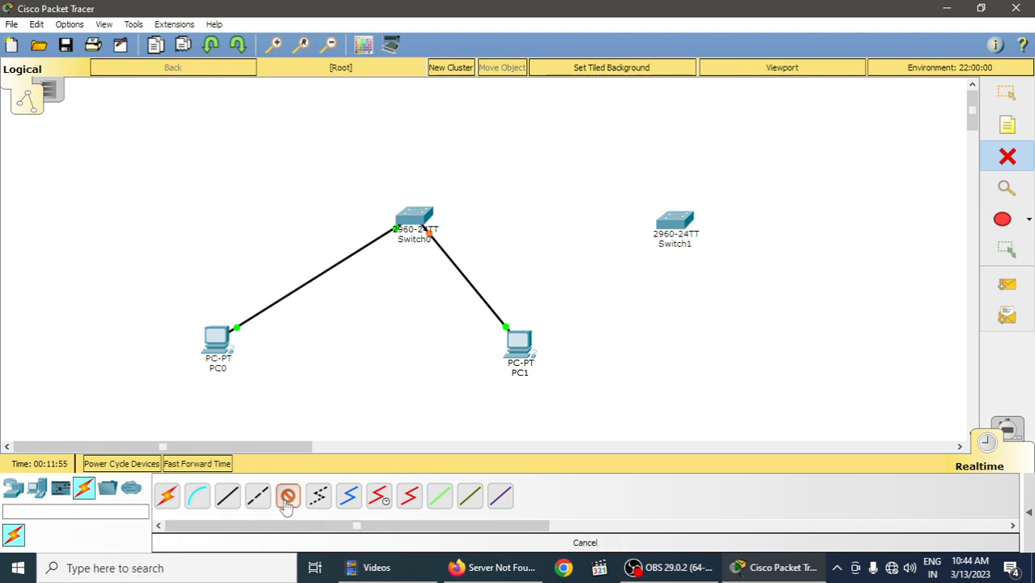
{"action": "left_click", "coordinate": [256, 502]}
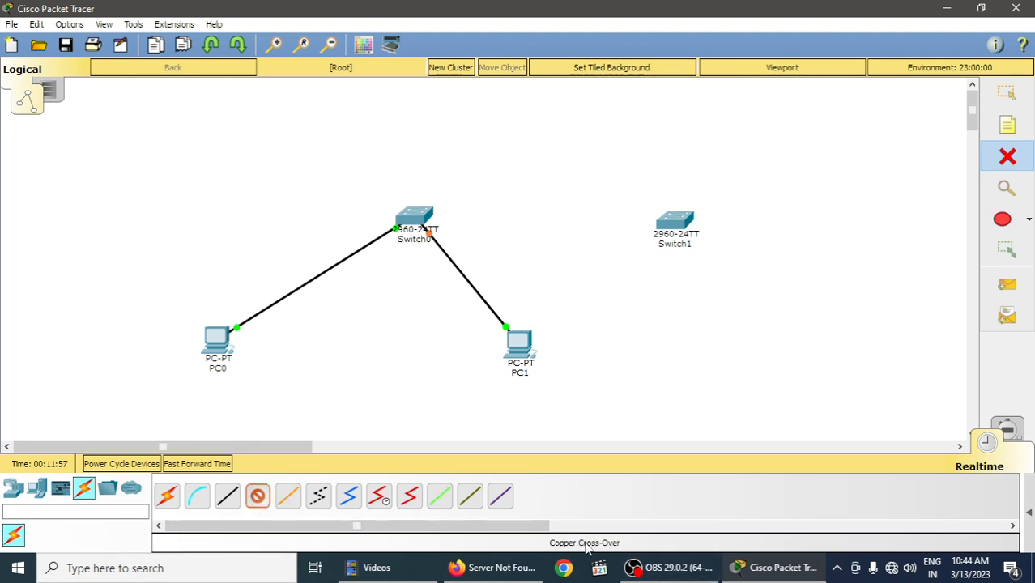
{"action": "left_click", "coordinate": [230, 503]}
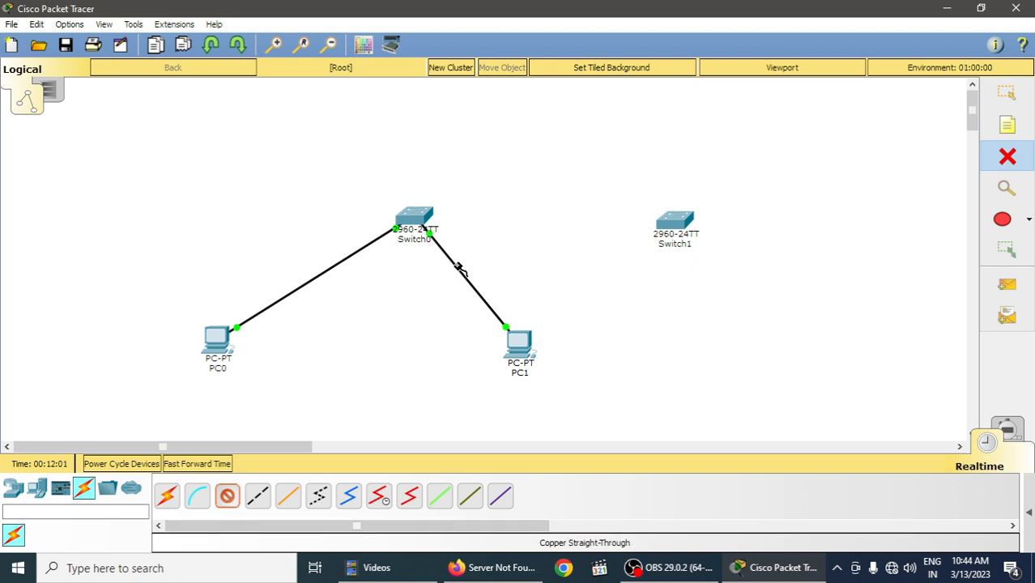
{"action": "left_click", "coordinate": [253, 502]}
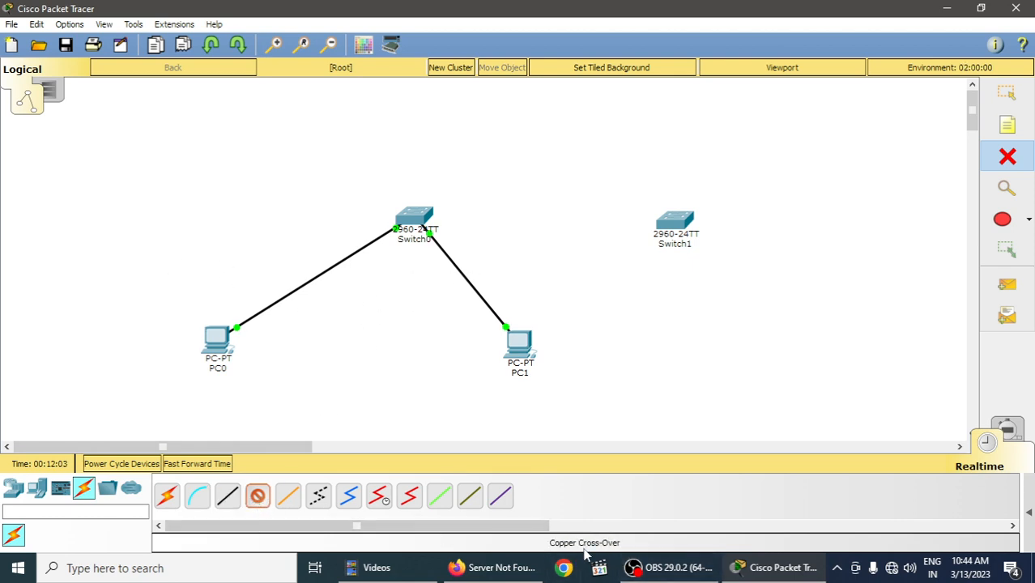
{"action": "left_click", "coordinate": [414, 217]}
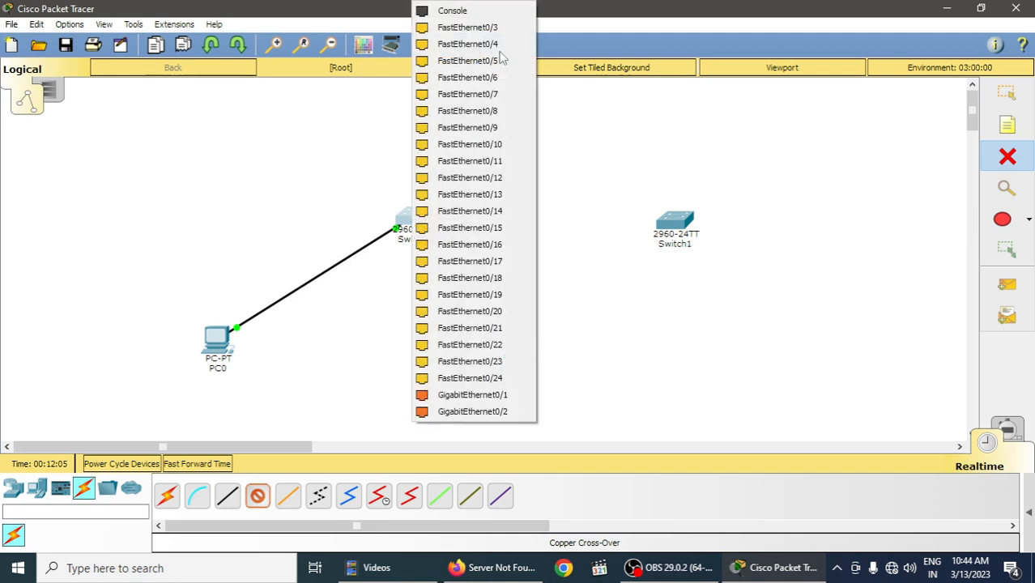
{"action": "left_click", "coordinate": [473, 28]}
{"action": "left_click", "coordinate": [674, 222]}
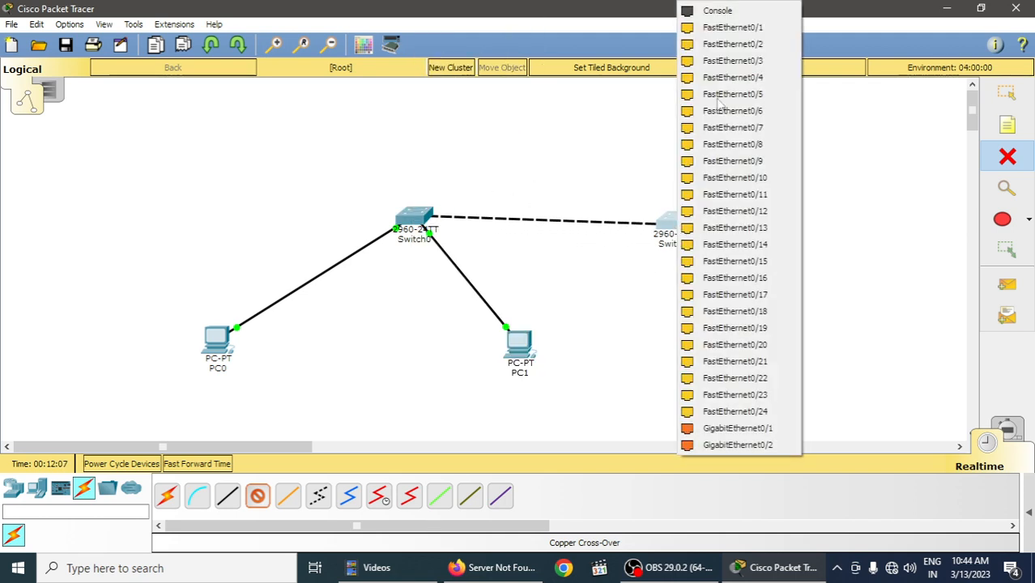
{"action": "left_click", "coordinate": [764, 29]}
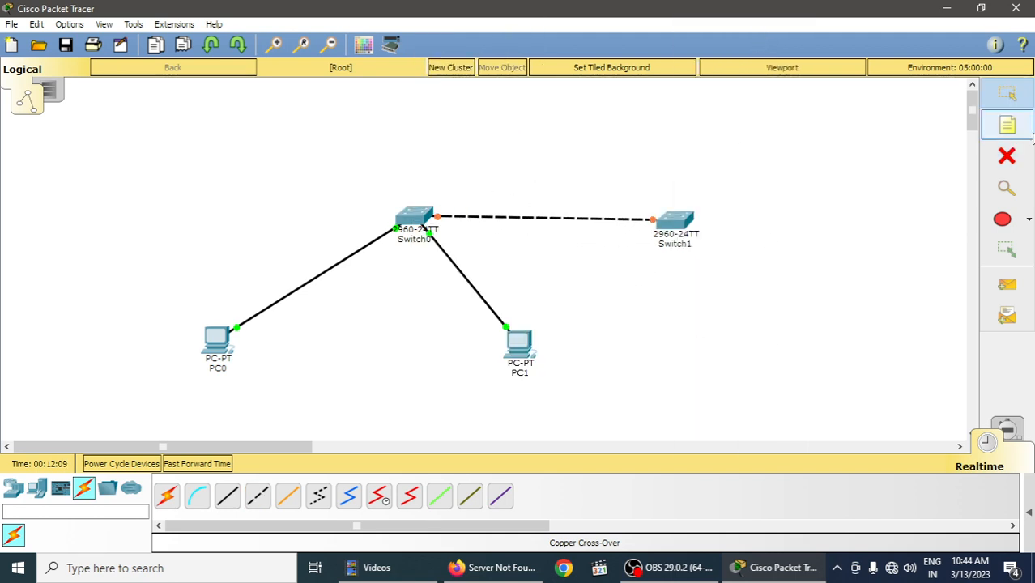
Delete Switch1 along with its cross-over link and return to selection mode.
{"action": "left_click", "coordinate": [1006, 157]}
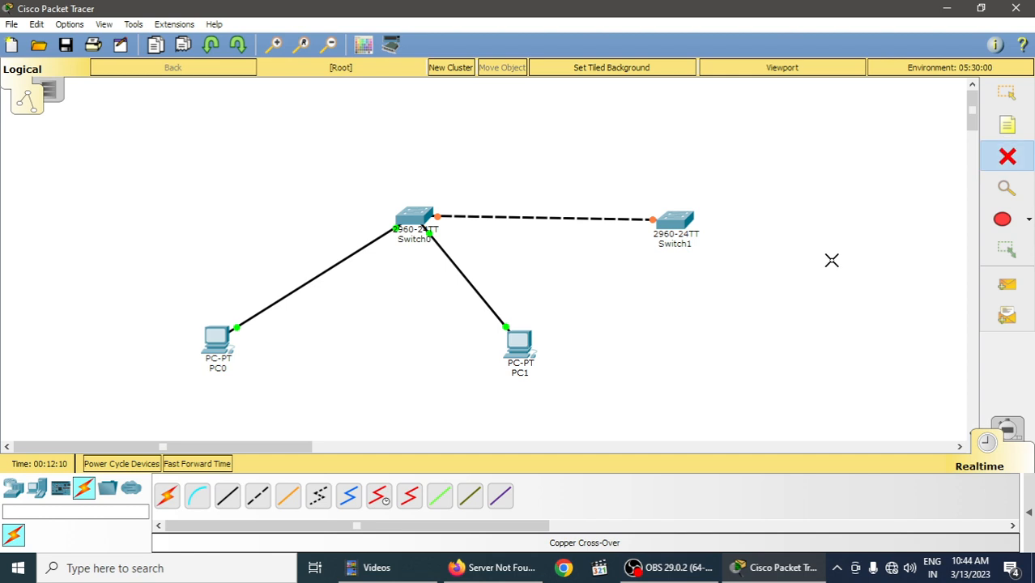
{"action": "left_click", "coordinate": [678, 224]}
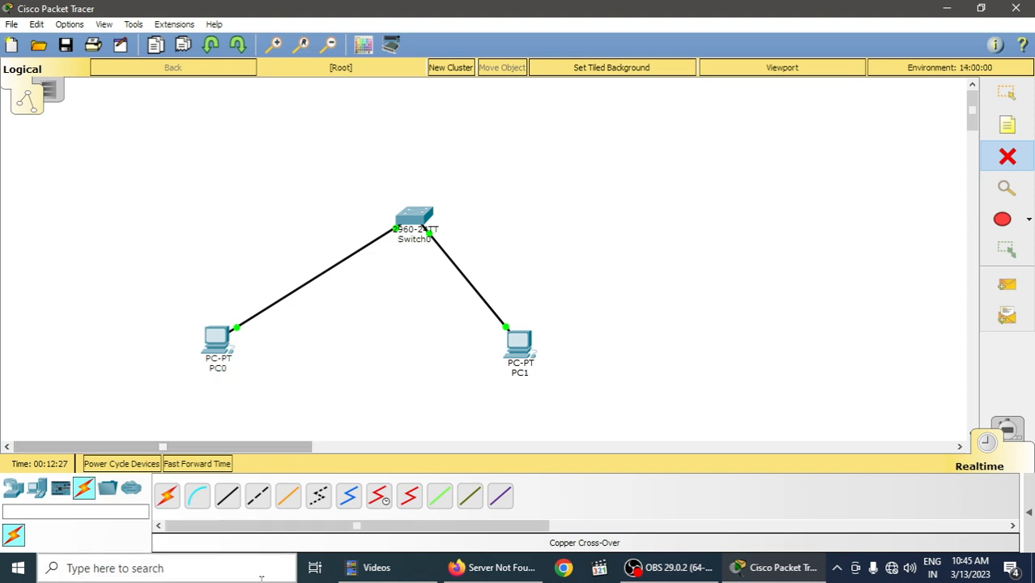
{"action": "left_click", "coordinate": [1024, 103]}
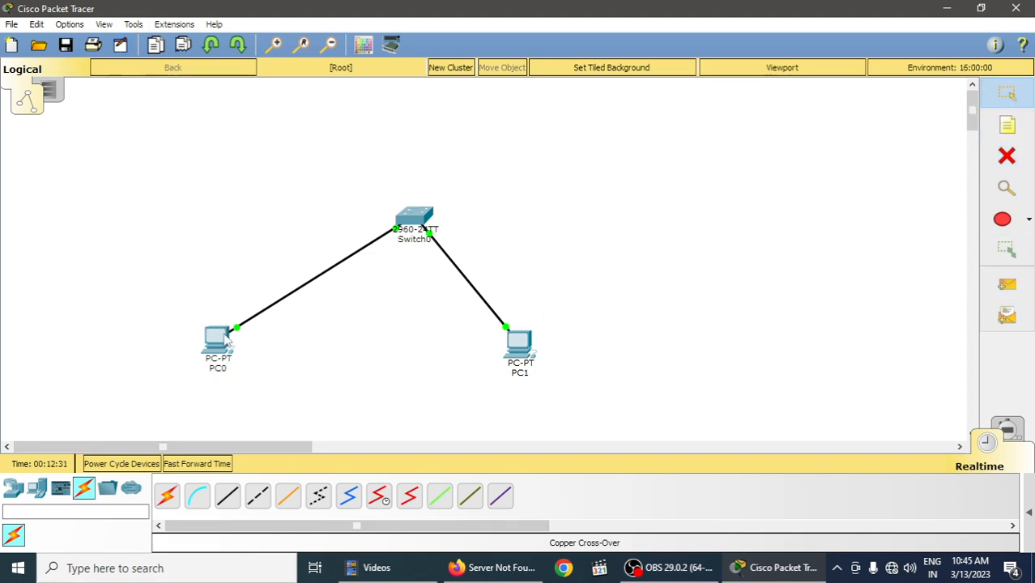
Open the IP Configuration settings of PC0.
{"action": "mouse_move", "coordinate": [227, 342]}
{"action": "mouse_move", "coordinate": [227, 344]}
{"action": "left_click", "coordinate": [224, 344]}
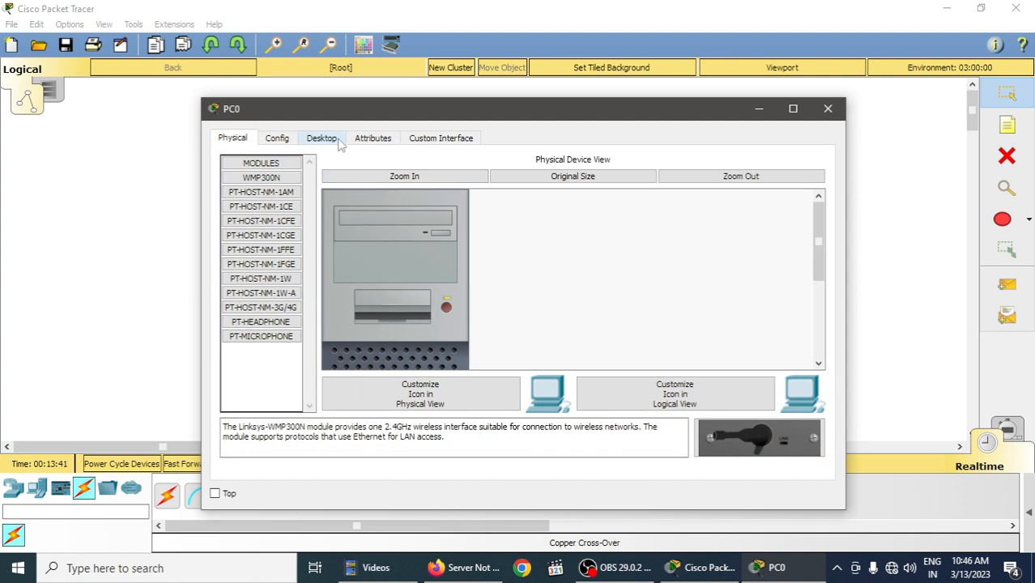
{"action": "left_click", "coordinate": [332, 139]}
{"action": "left_click", "coordinate": [303, 206]}
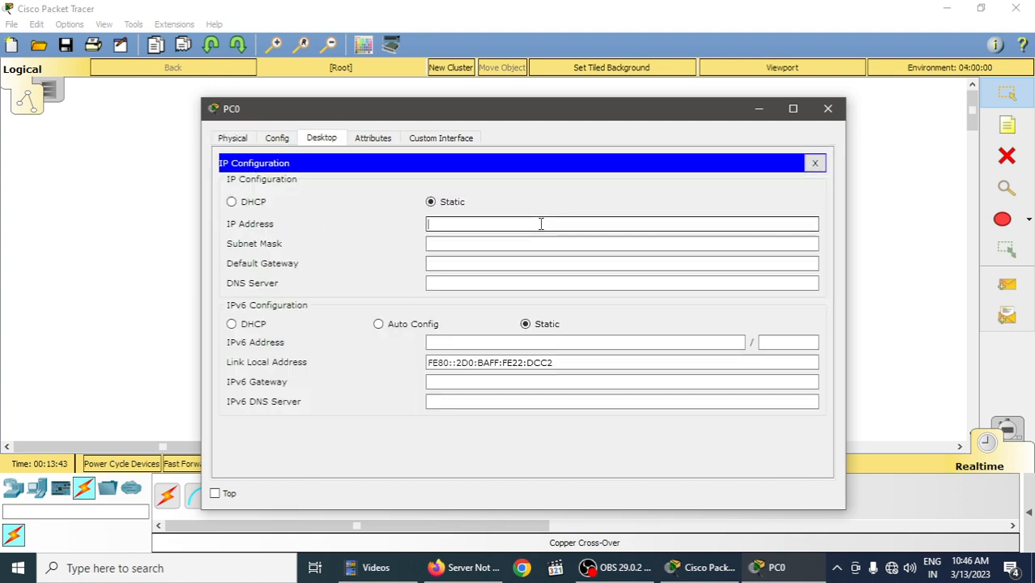
{"action": "left_click", "coordinate": [541, 224]}
{"action": "type", "text": "10.1.11"}
{"action": "key", "text": "Tab"}
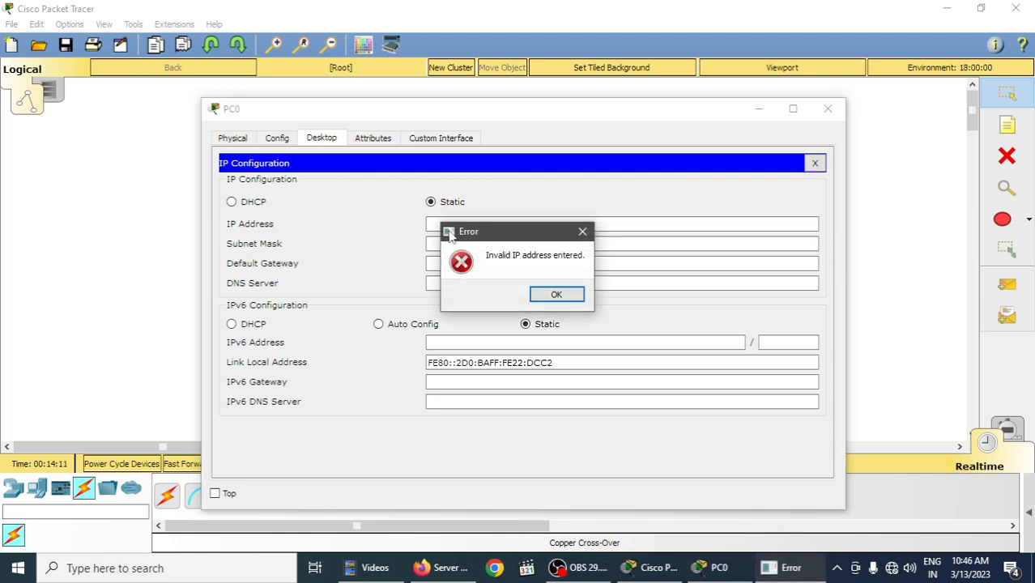
{"action": "left_click", "coordinate": [556, 295]}
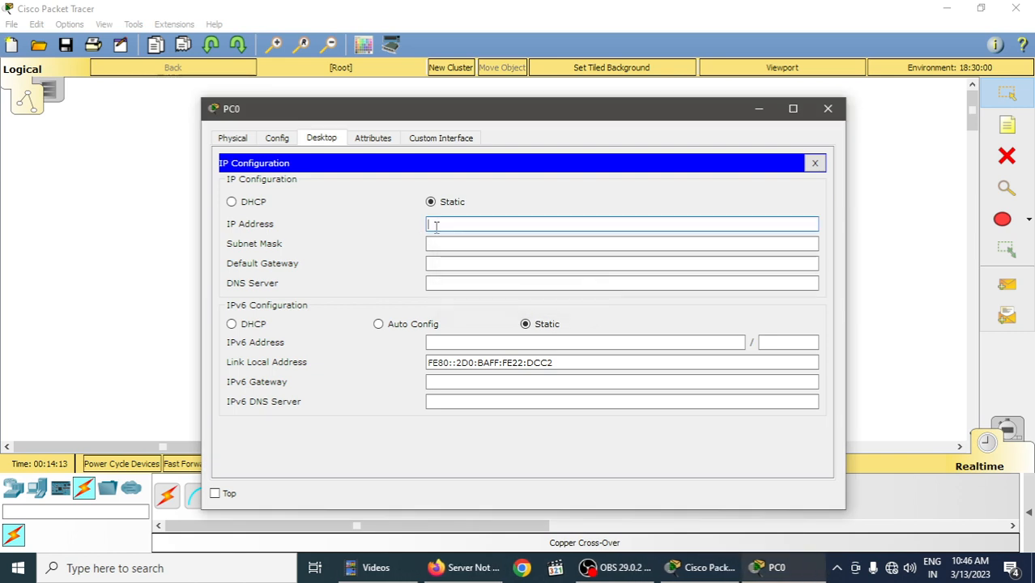
Set PC0's static IP address to 10.1.1.1 and let the default subnet mask fill in.
{"action": "type", "text": "10.1"}
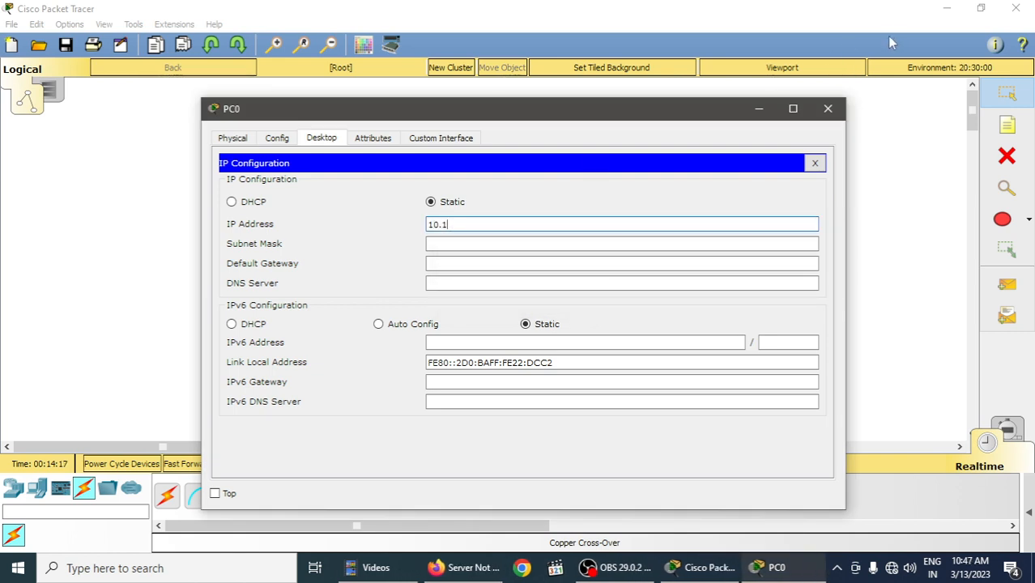
{"action": "type", "text": ".1.1"}
{"action": "key", "text": "Tab"}
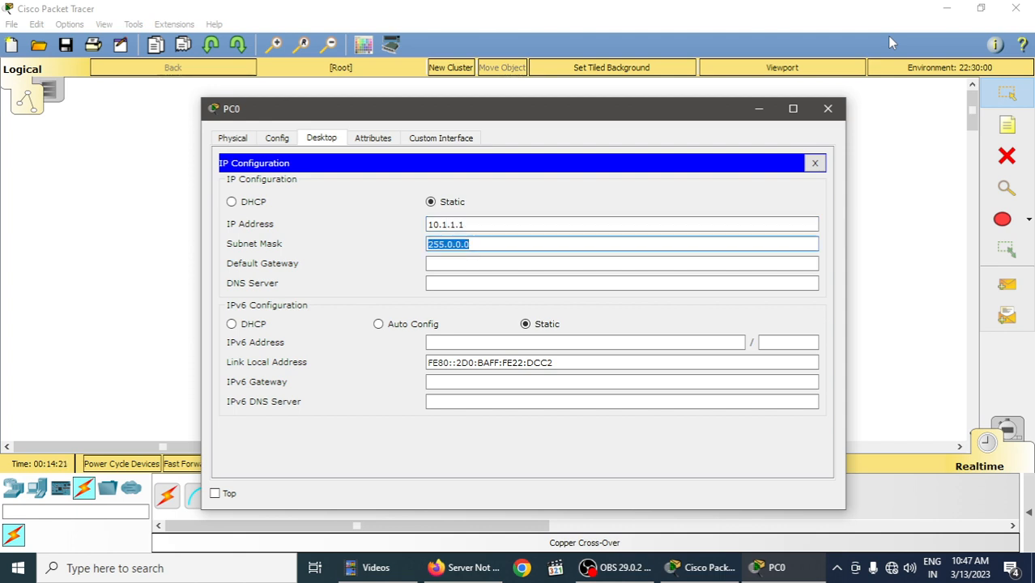
Set PC1's static IP address to 10.1.1.2, let the default subnet mask fill in, and close its window.
{"action": "left_click", "coordinate": [834, 108]}
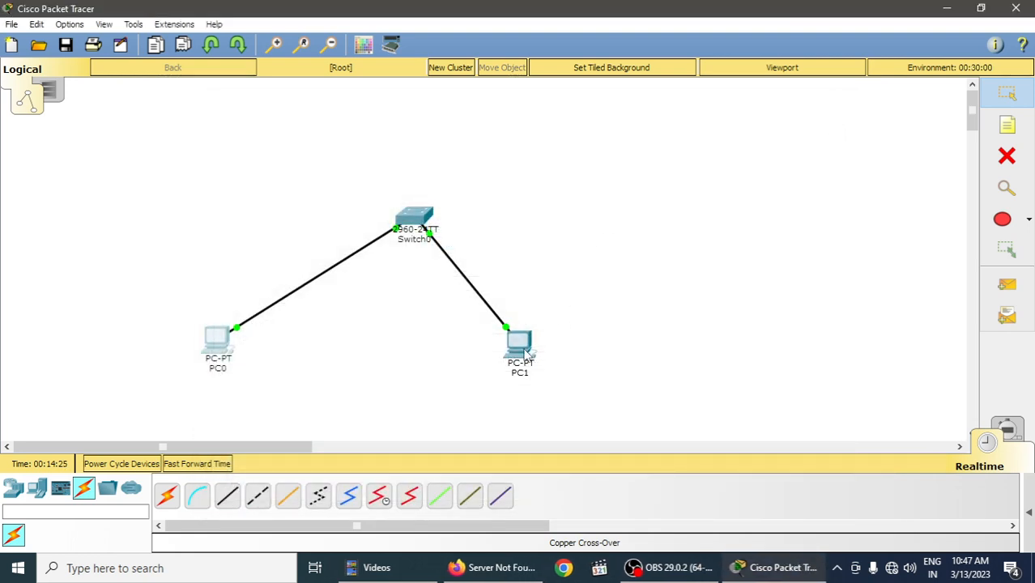
{"action": "left_click", "coordinate": [523, 352]}
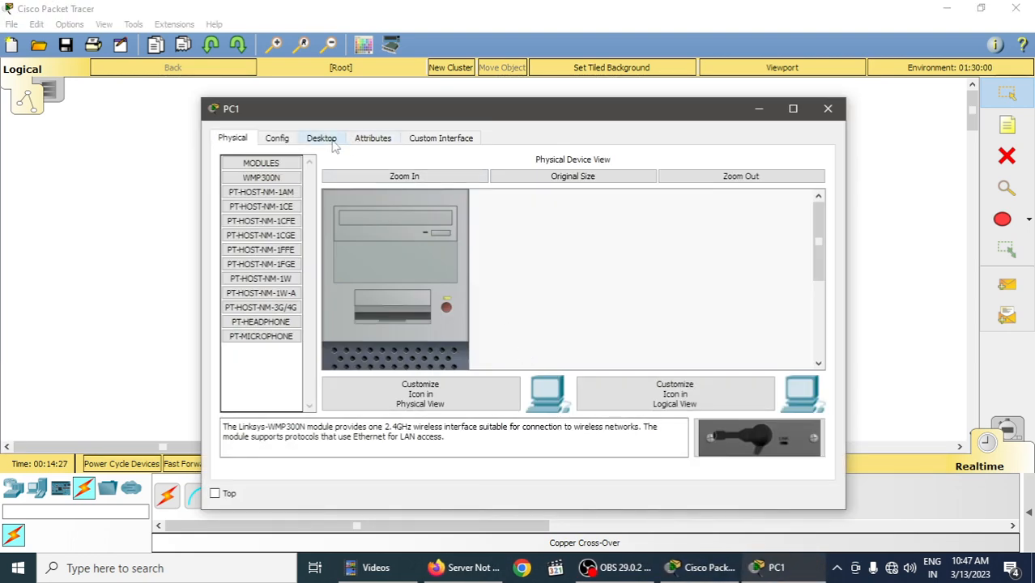
{"action": "left_click", "coordinate": [327, 139]}
{"action": "left_click", "coordinate": [305, 210]}
{"action": "left_click", "coordinate": [467, 226]}
{"action": "type", "text": "10.1.1.2"}
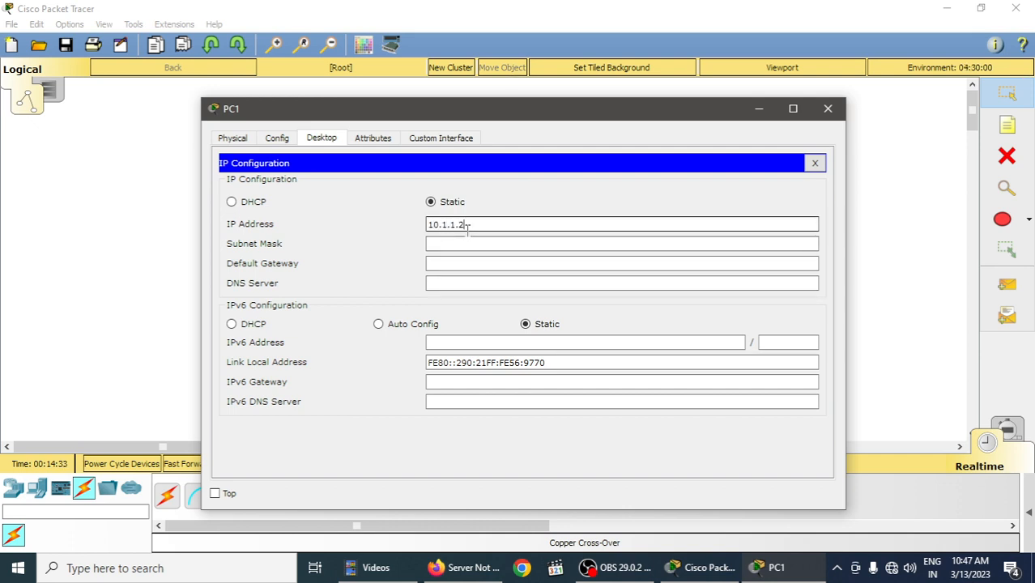
{"action": "key", "text": "Tab"}
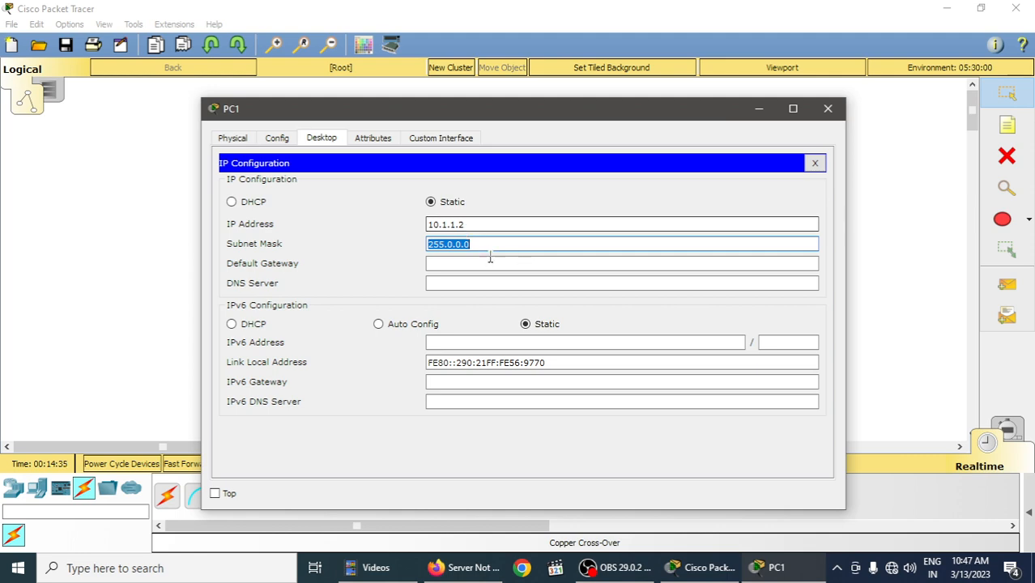
{"action": "left_click", "coordinate": [839, 114]}
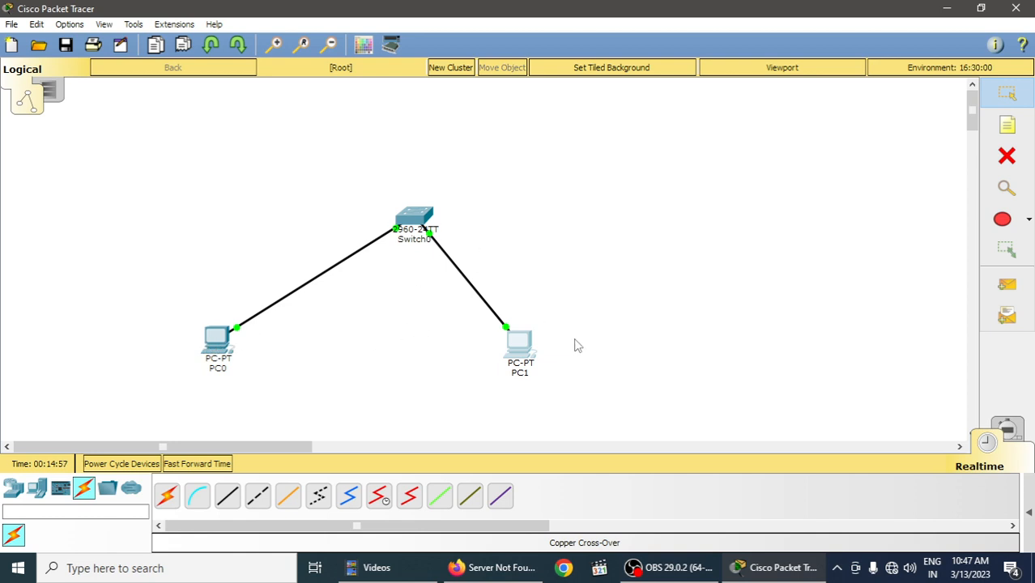
Open PC0's Command Prompt and check its IP settings with ipconfig.
{"action": "mouse_move", "coordinate": [222, 364]}
{"action": "left_click", "coordinate": [212, 344]}
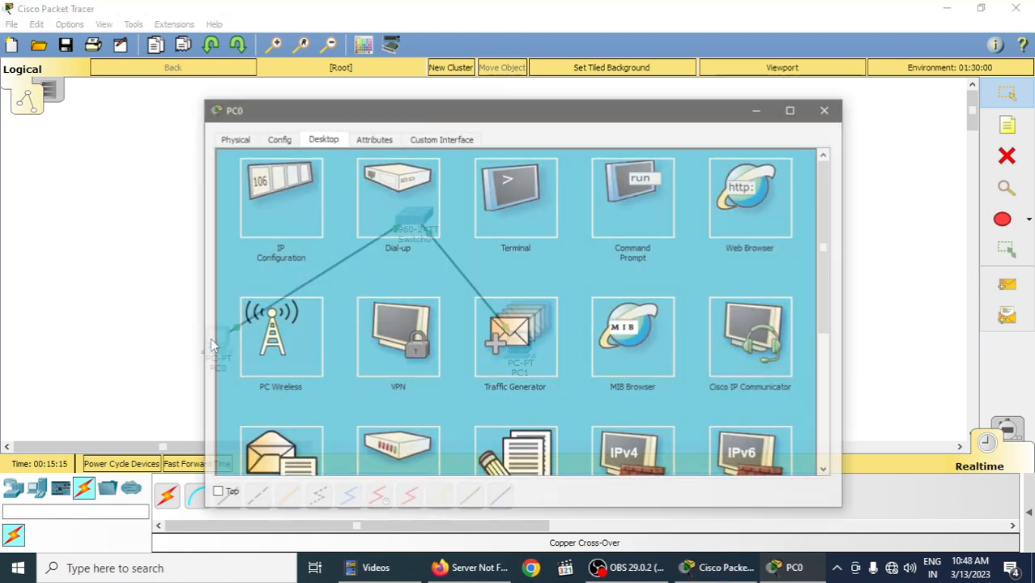
{"action": "left_click", "coordinate": [646, 207]}
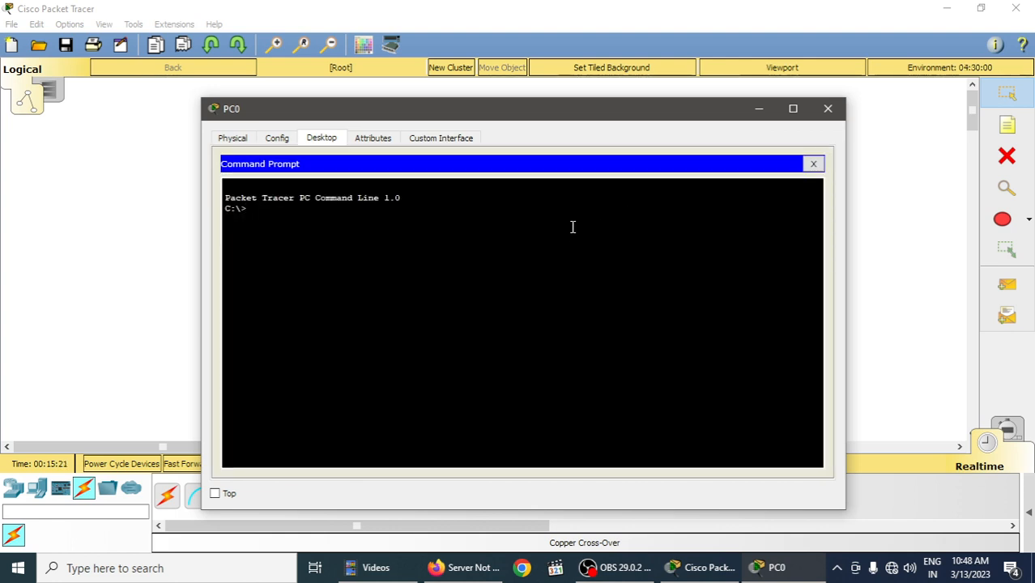
{"action": "type", "text": "ipconfig"}
{"action": "key", "text": "Return"}
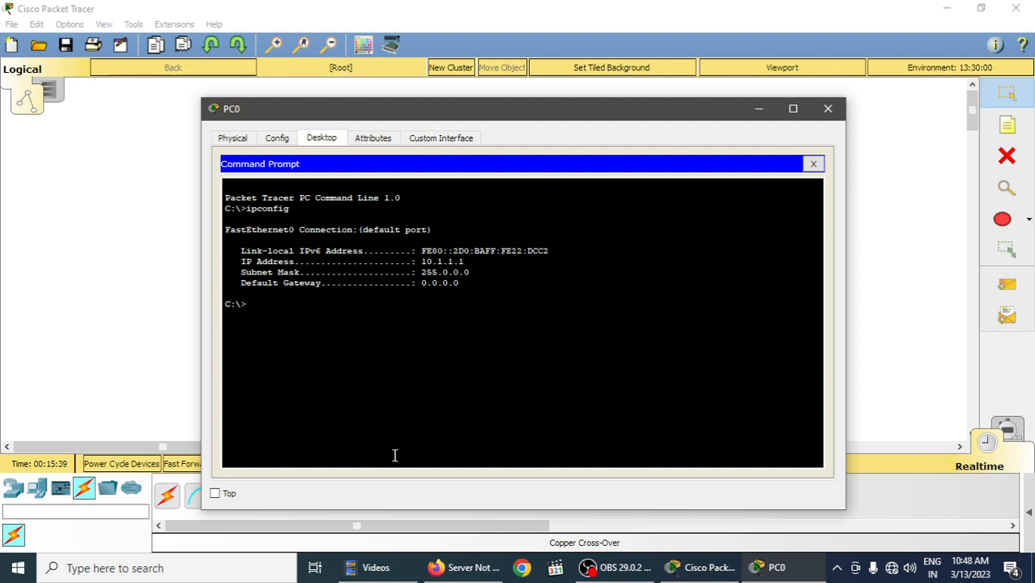
Test PC0's connectivity by pinging 10.1.1.2 and 10.1.1.3 from its Command Prompt.
{"action": "type", "text": "ping 10.1.1.2"}
{"action": "key", "text": "Return"}
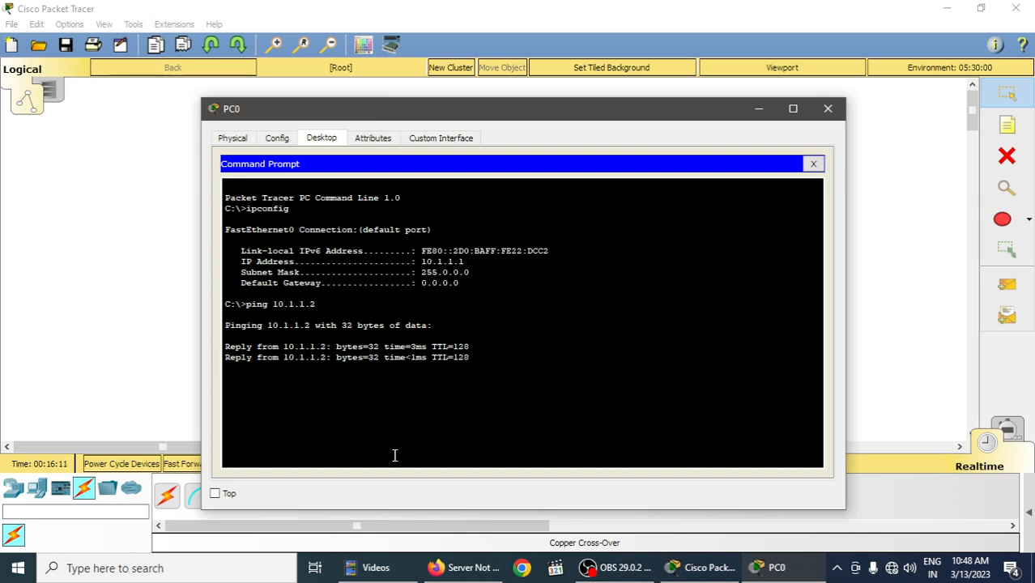
{"action": "key", "text": "Up"}
{"action": "key", "text": "BackSpace"}
{"action": "type", "text": "3"}
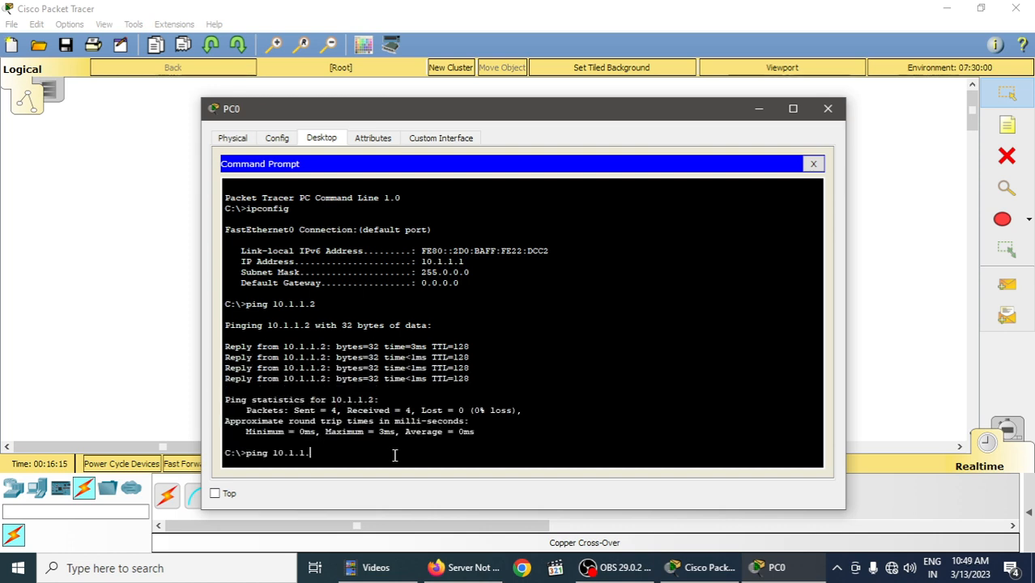
{"action": "key", "text": "Return"}
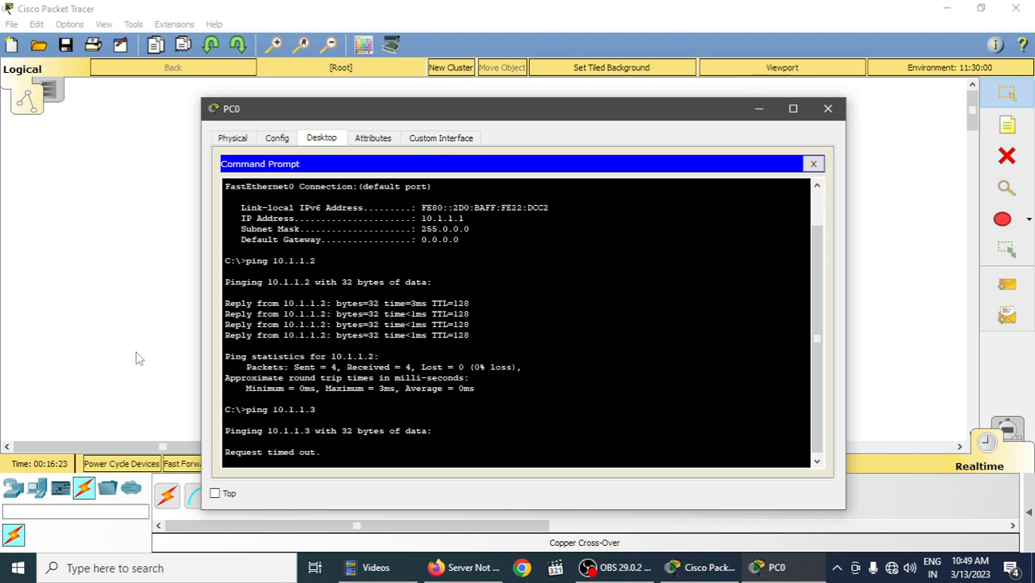
Duplicate PC1 to its right and connect the copy's FastEthernet0 port to Switch0's FastEthernet0/3 port with a Copper Straight-Through cable.
{"action": "left_click", "coordinate": [103, 305]}
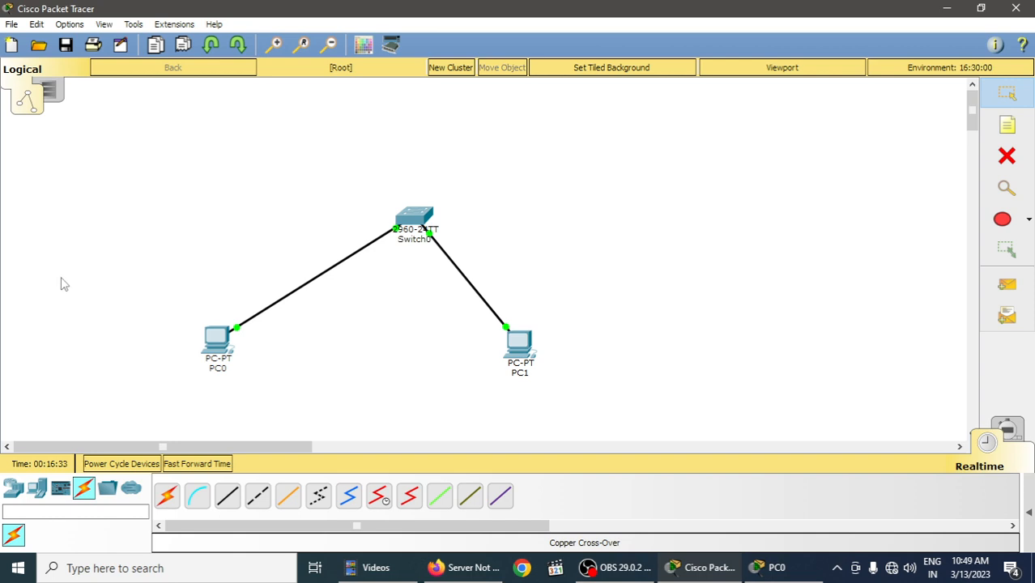
{"action": "left_click_drag", "start_coordinate": [524, 350], "coordinate": [656, 322]}
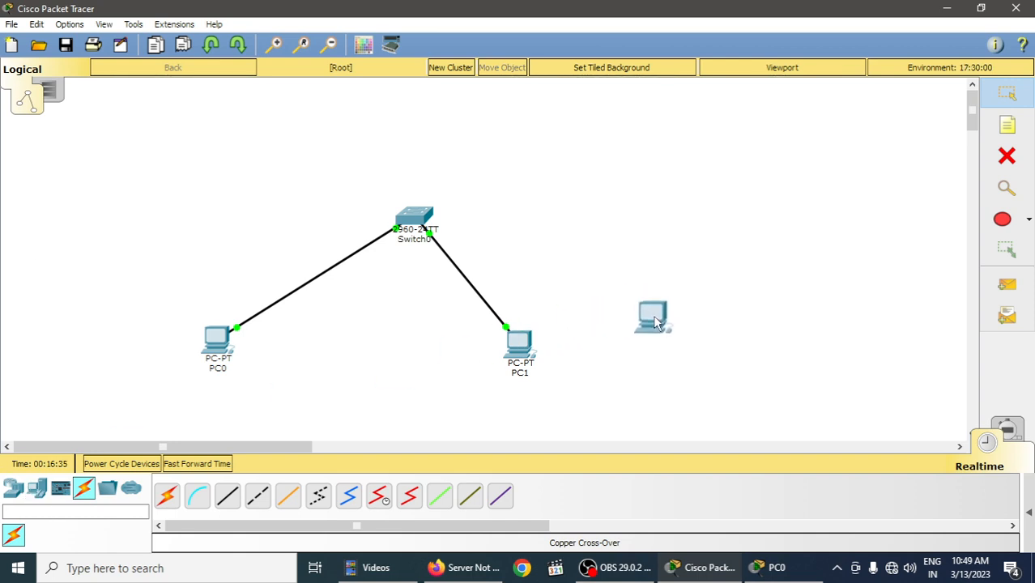
{"action": "left_click", "coordinate": [234, 505]}
{"action": "left_click", "coordinate": [232, 504]}
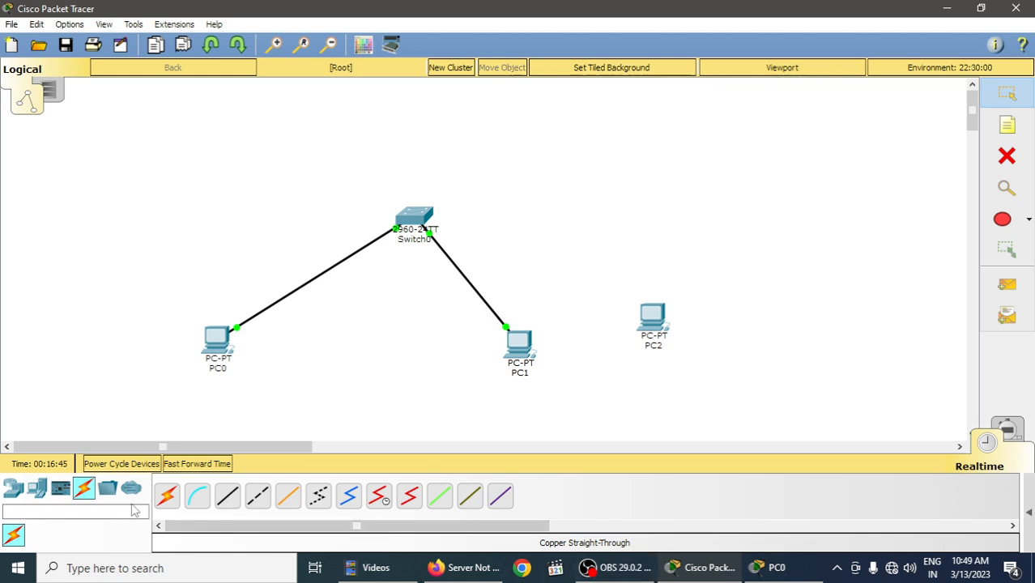
{"action": "left_click", "coordinate": [229, 501]}
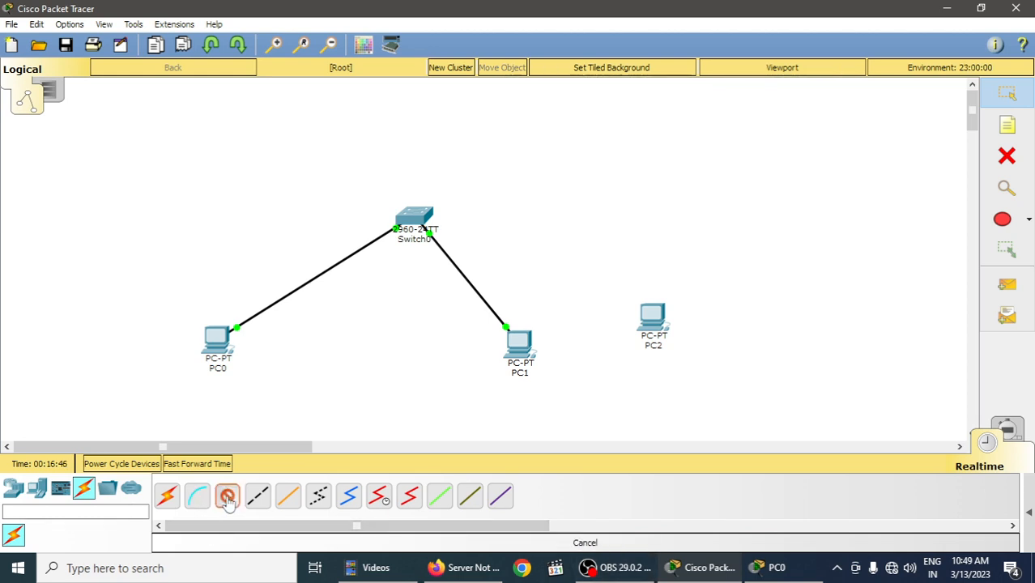
{"action": "left_click", "coordinate": [656, 318]}
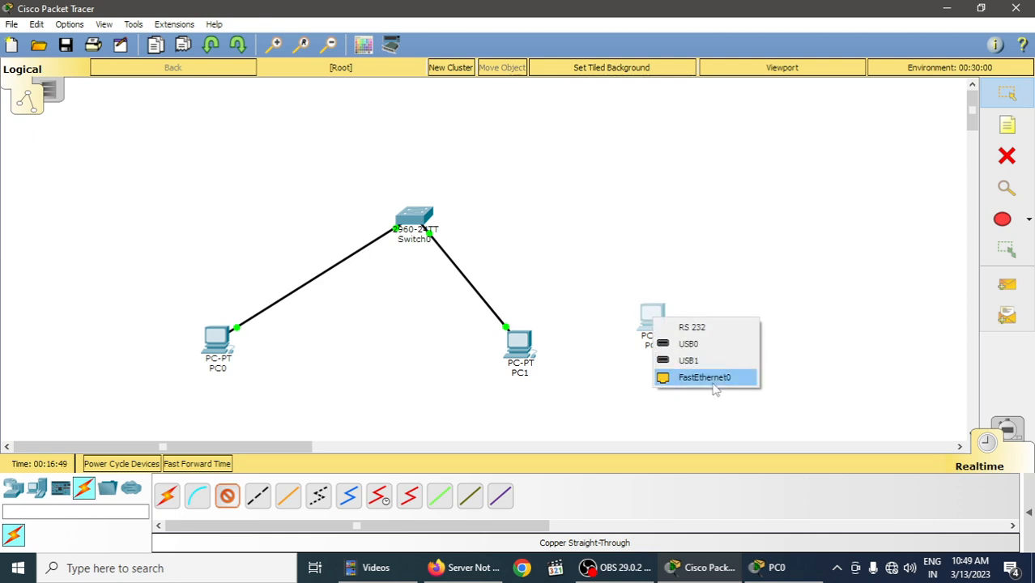
{"action": "left_click", "coordinate": [714, 384]}
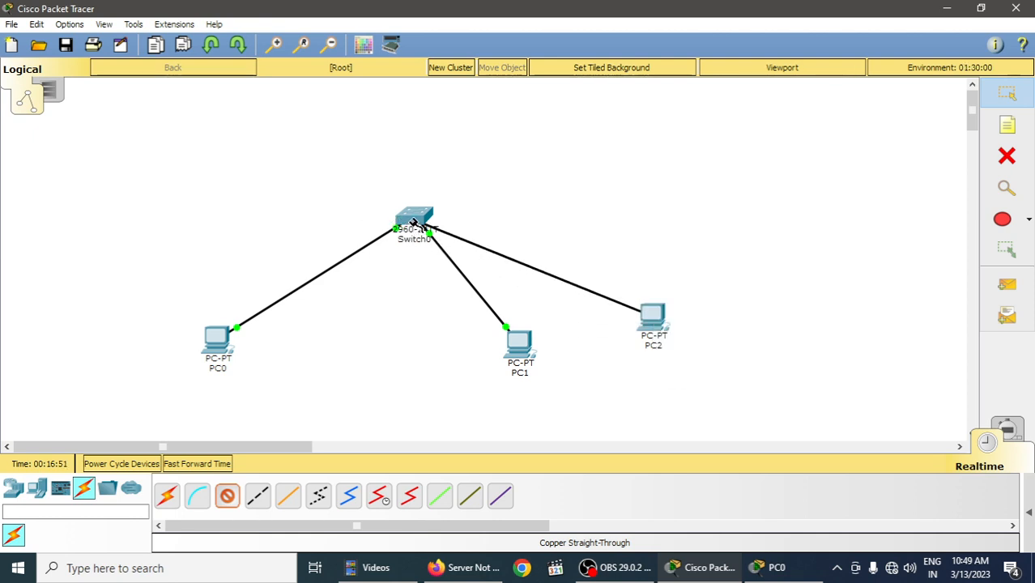
{"action": "left_click", "coordinate": [413, 222]}
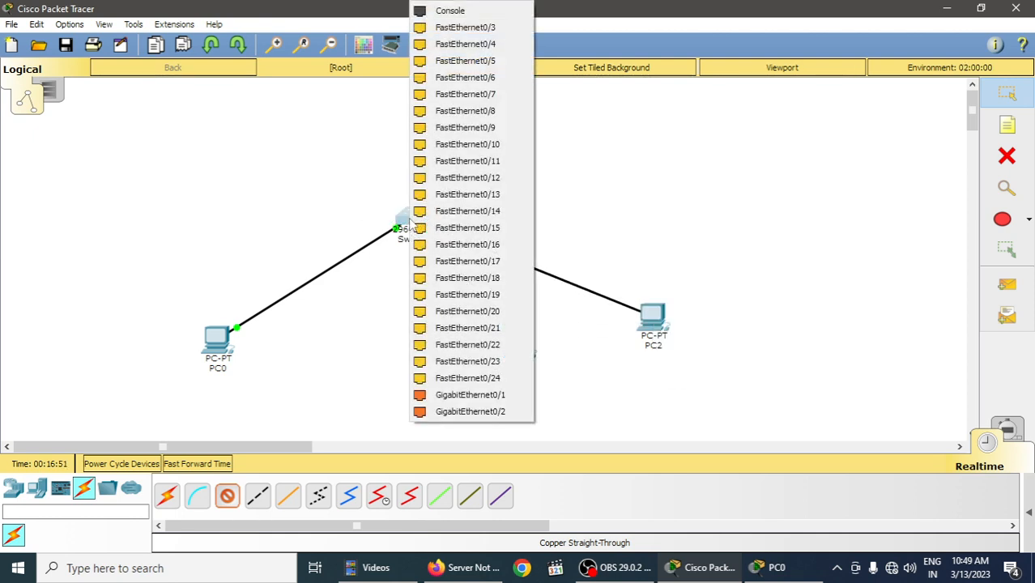
{"action": "left_click", "coordinate": [496, 31]}
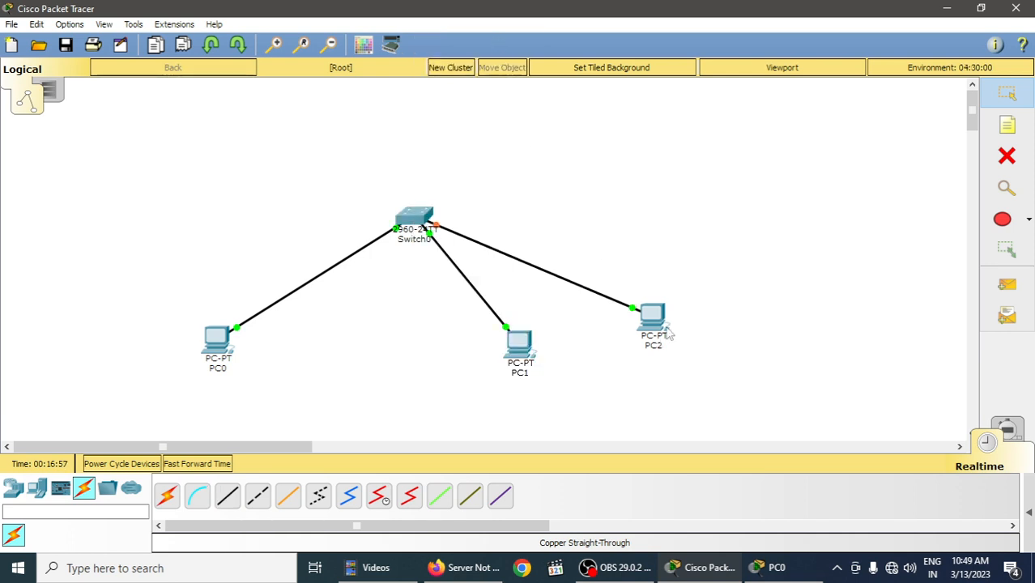
Set PC2's static IP address to 10.1.1.3, let the default subnet mask fill in, and close its window.
{"action": "mouse_move", "coordinate": [668, 332]}
{"action": "left_click", "coordinate": [662, 318]}
{"action": "left_click", "coordinate": [322, 139]}
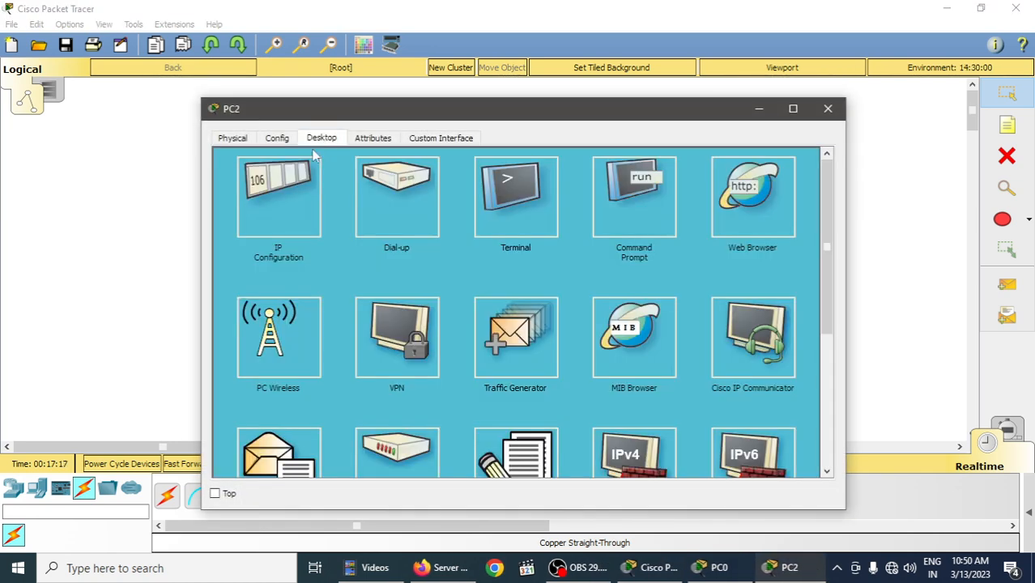
{"action": "left_click", "coordinate": [301, 202]}
{"action": "left_click", "coordinate": [460, 222]}
{"action": "type", "text": "10.1.1.3"}
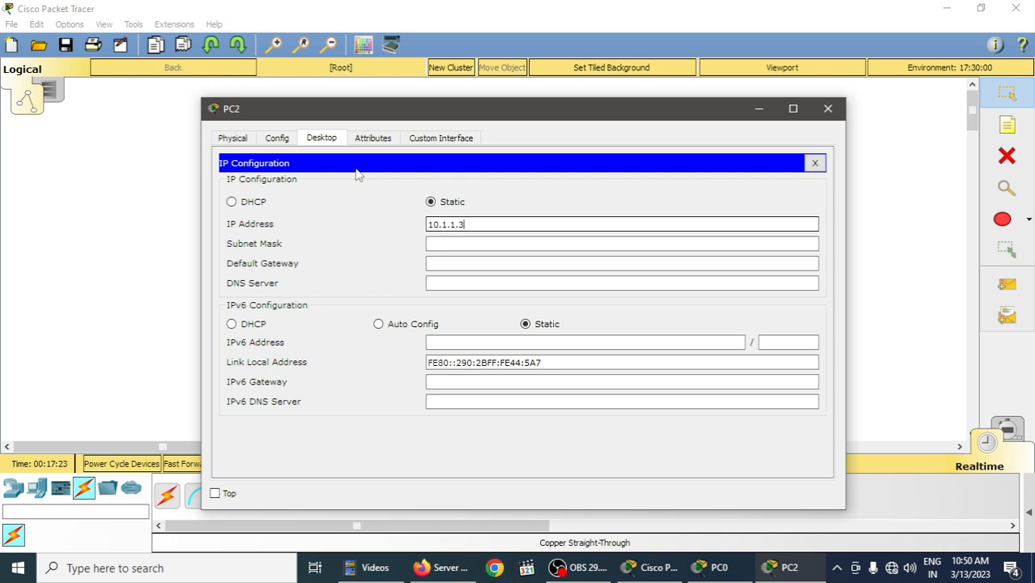
{"action": "key", "text": "Tab"}
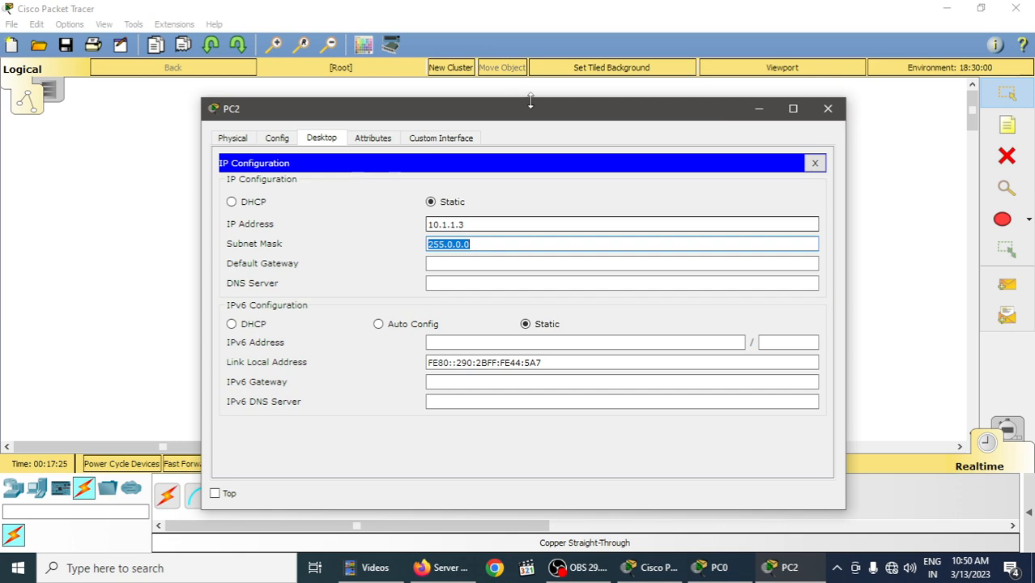
{"action": "left_click", "coordinate": [828, 109]}
Repeat the ping to 10.1.1.3 from PC0's Command Prompt, then close PC0's window.
{"action": "left_click", "coordinate": [216, 340]}
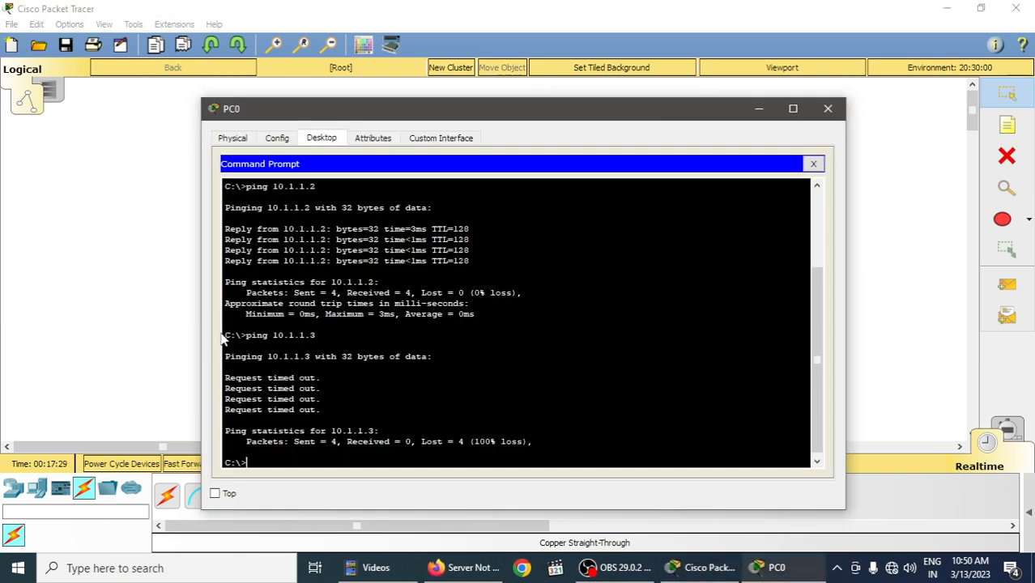
{"action": "key", "text": "Up"}
{"action": "key", "text": "Return"}
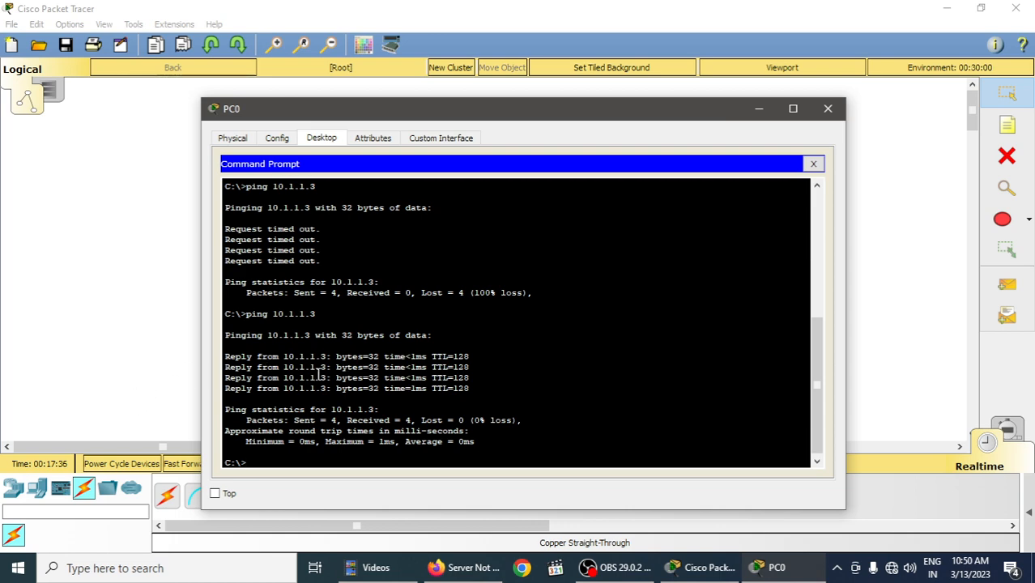
{"action": "left_click", "coordinate": [948, 10]}
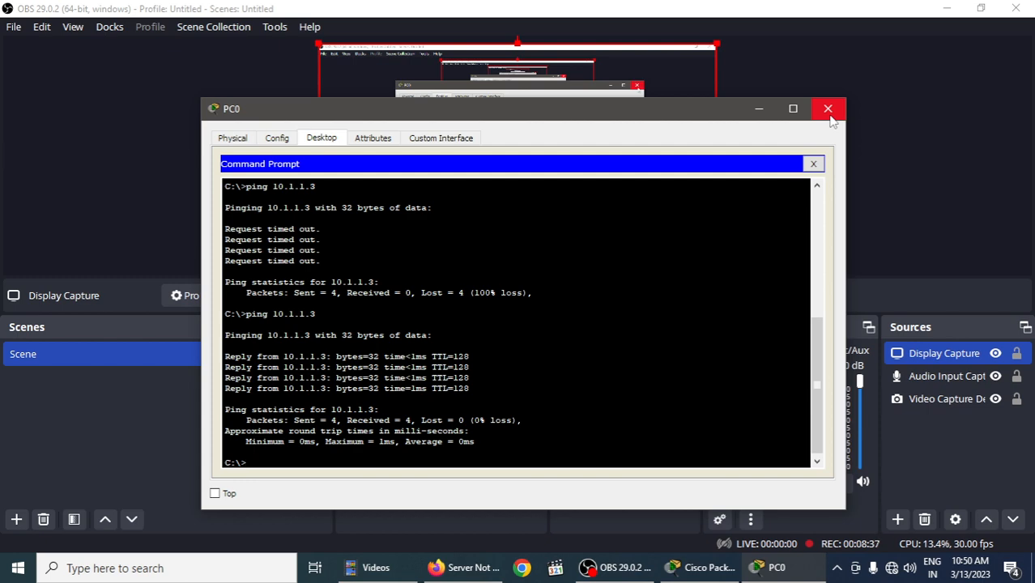
{"action": "left_click", "coordinate": [828, 109]}
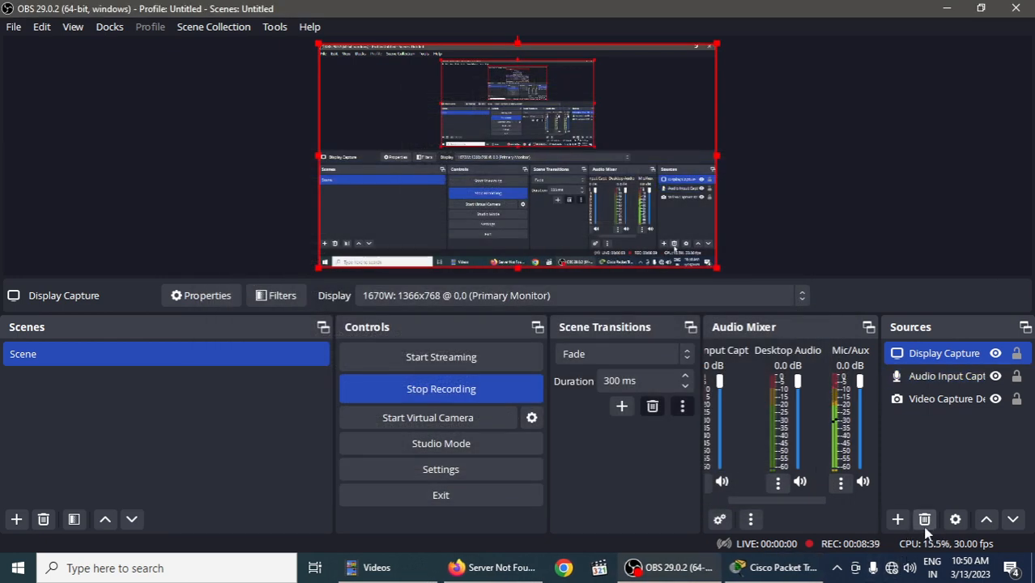